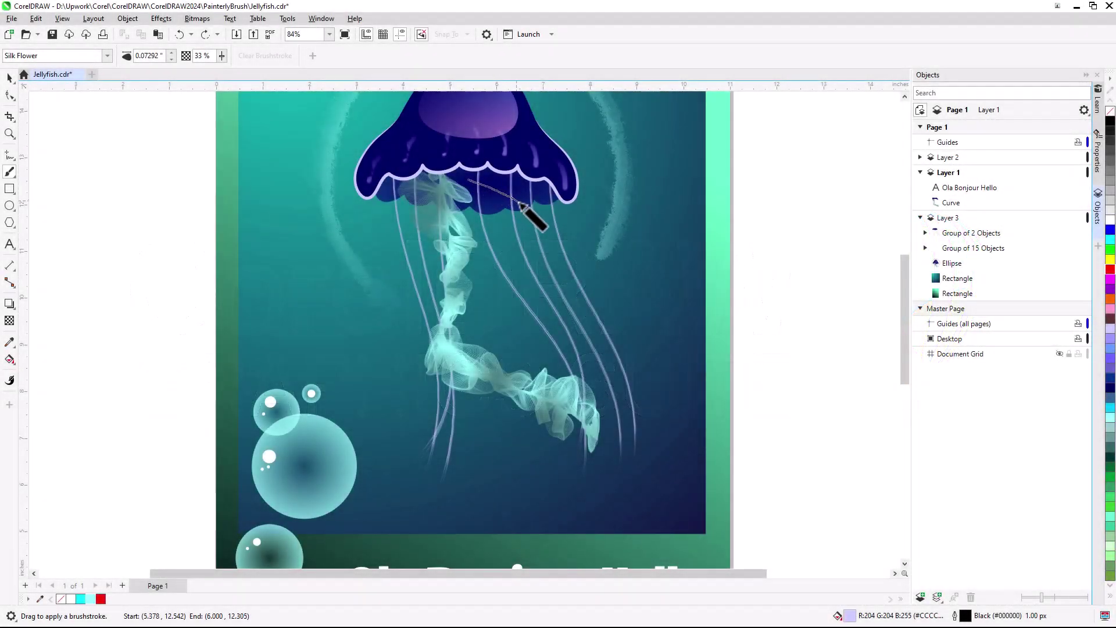
# - Paint a Silk Flower tentacle from the jellyfish bell down and off to the right
pyautogui.moveTo(520, 203)
pyautogui.mouseDown()
pyautogui.moveTo(531, 237)
pyautogui.moveTo(524, 289)
pyautogui.moveTo(543, 328)
pyautogui.moveTo(577, 333)
pyautogui.moveTo(668, 314)
pyautogui.mouseUp()
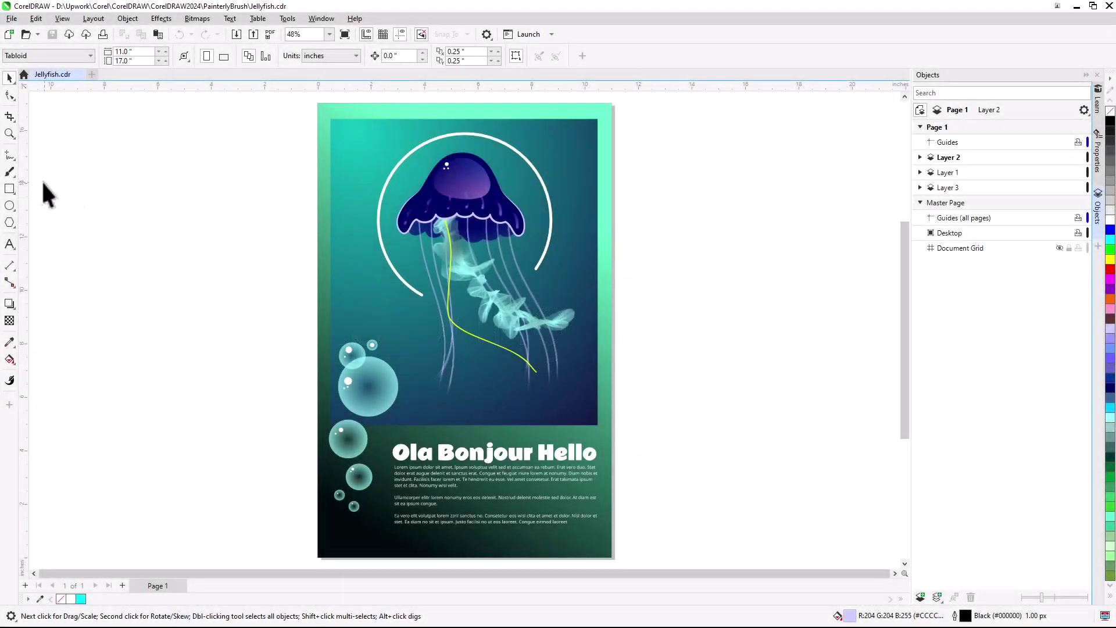
# - Choose the Painterly Brush and browse its presets, collapsing Watercolor, Sponges and Pencils, keeping Short
pyautogui.click(14, 176)
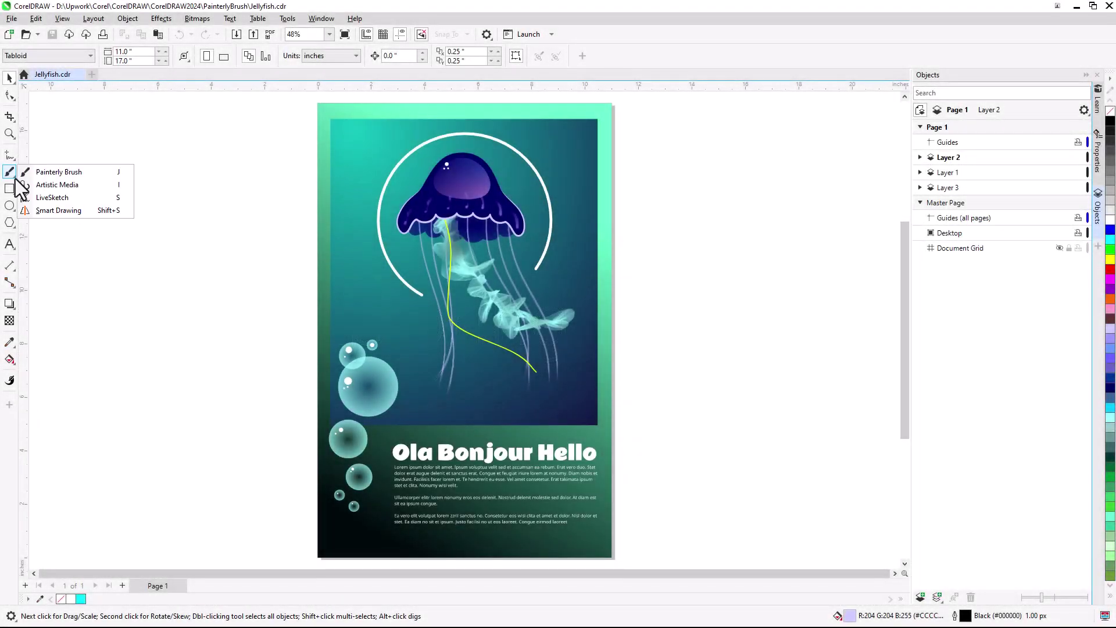
pyautogui.click(93, 176)
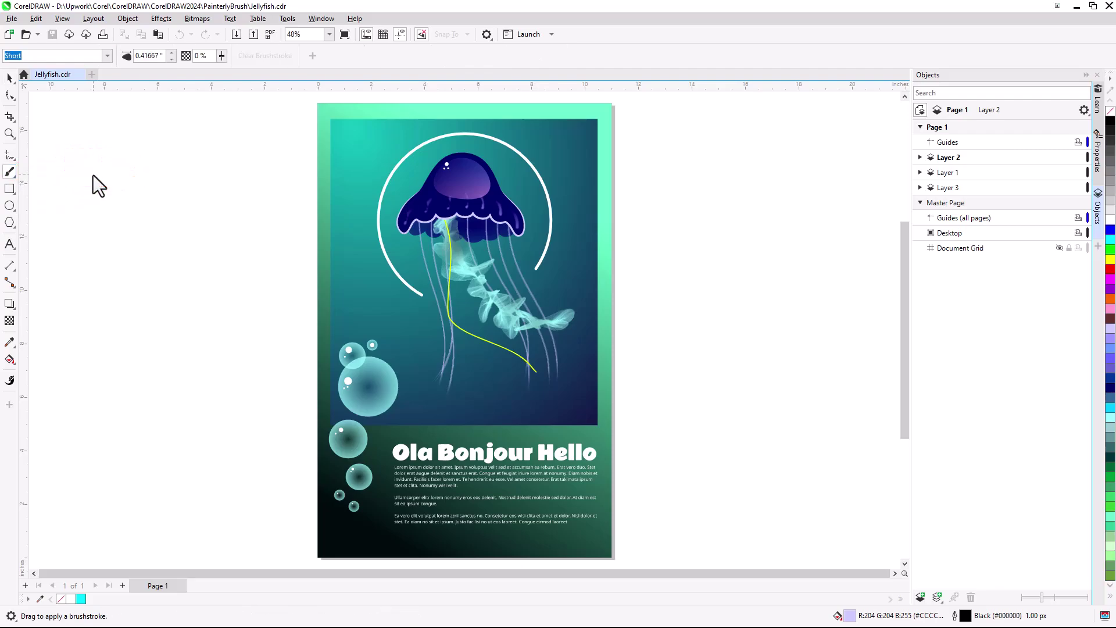
pyautogui.click(107, 57)
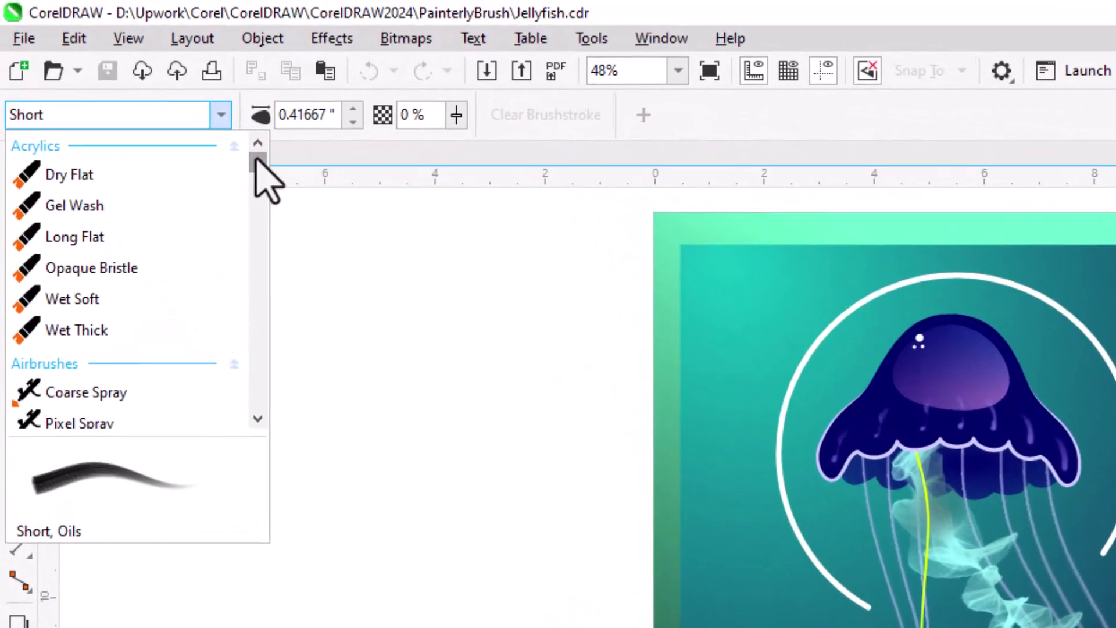
pyautogui.scroll(-1, 125, 77)
pyautogui.moveTo(260, 170)
pyautogui.mouseDown()
pyautogui.moveTo(267, 406)
pyautogui.moveTo(279, 419)
pyautogui.mouseUp()
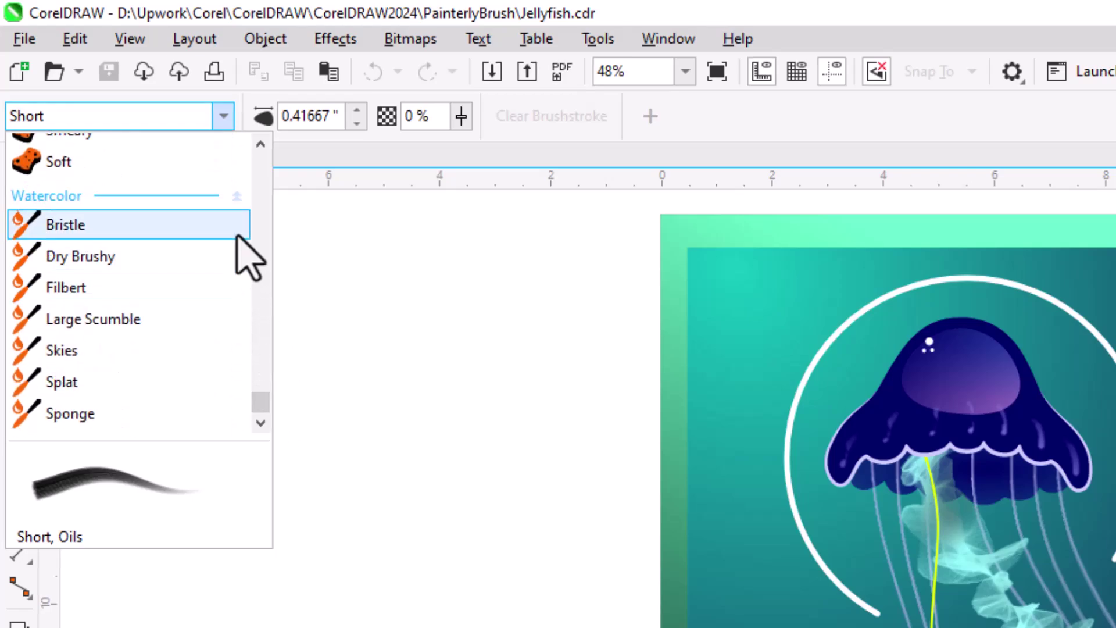
pyautogui.click(237, 196)
pyautogui.click(237, 168)
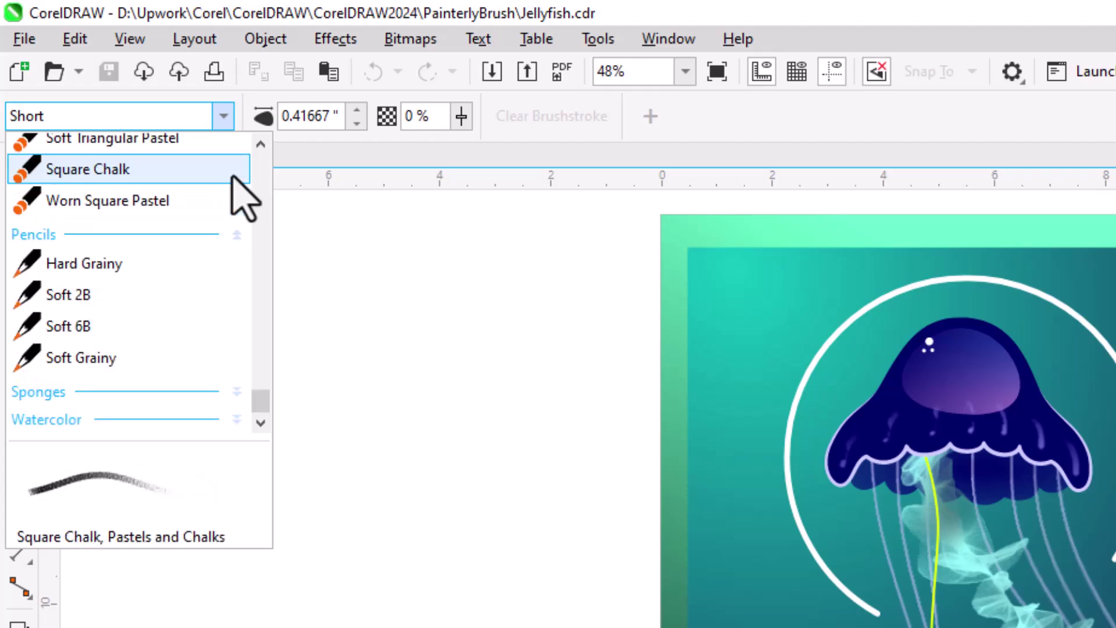
pyautogui.click(236, 235)
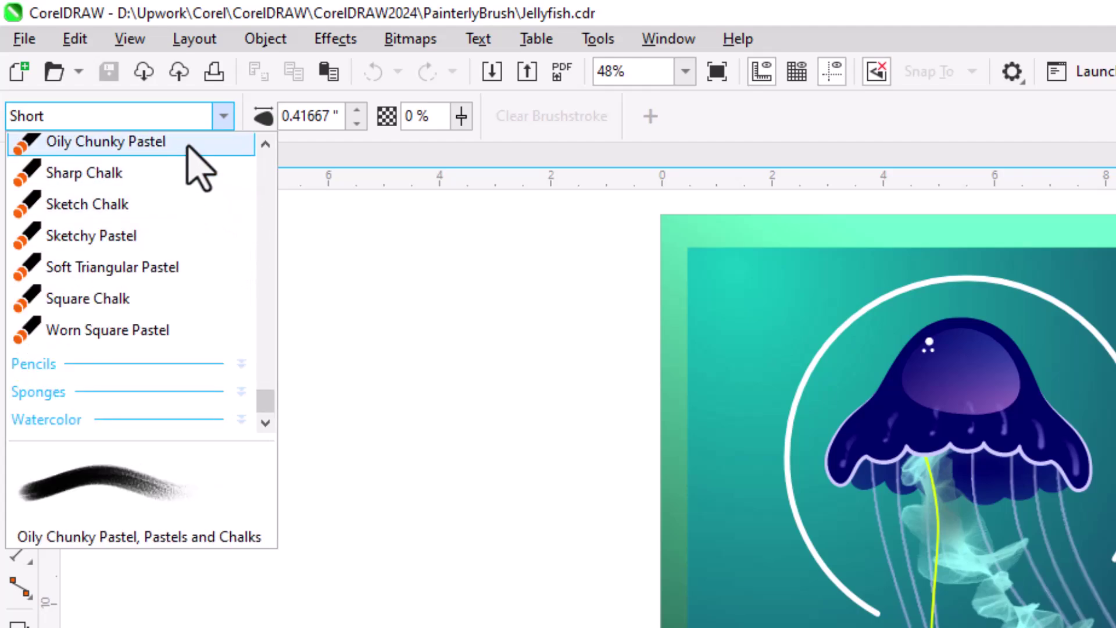
pyautogui.click(305, 240)
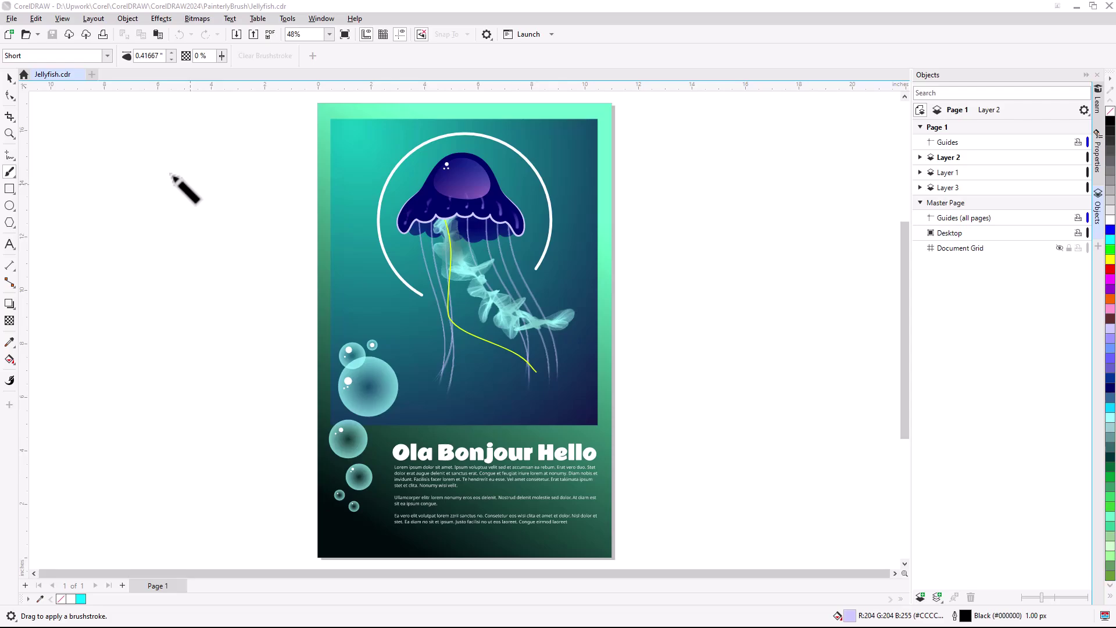
# - Select the white ring around the jellyfish and apply the Quirky Painterly brush to it
pyautogui.click(9, 77)
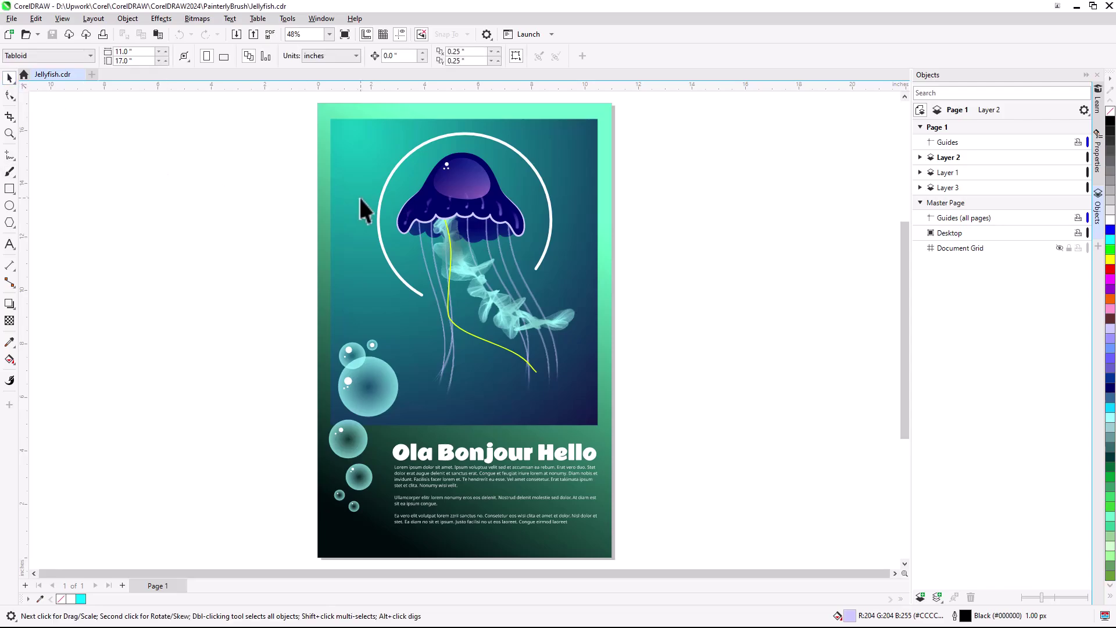
pyautogui.click(379, 219)
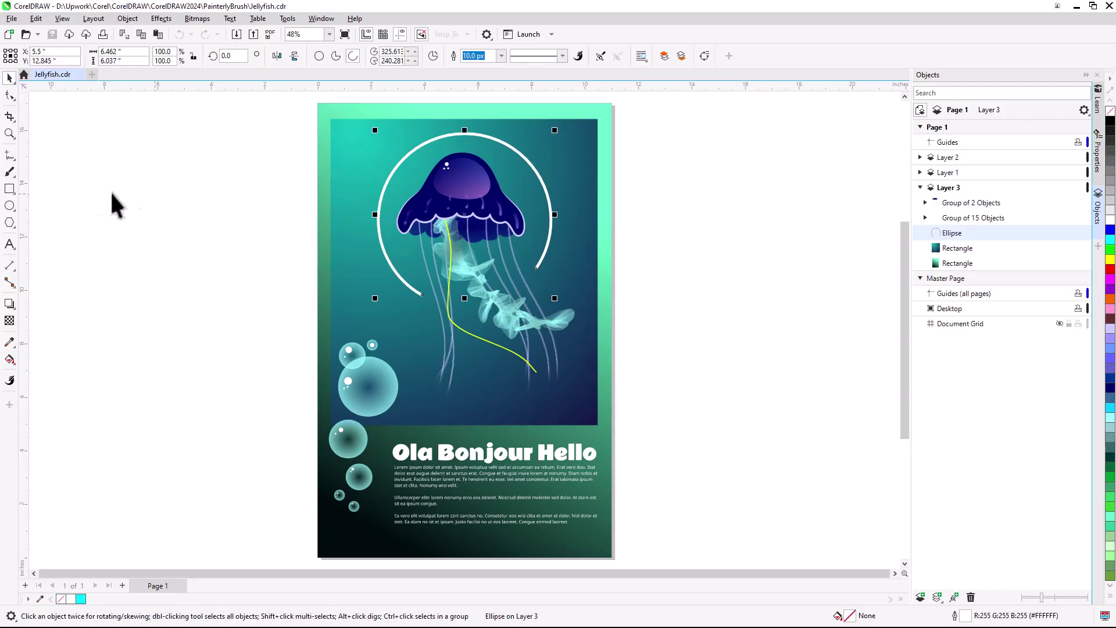
pyautogui.click(9, 172)
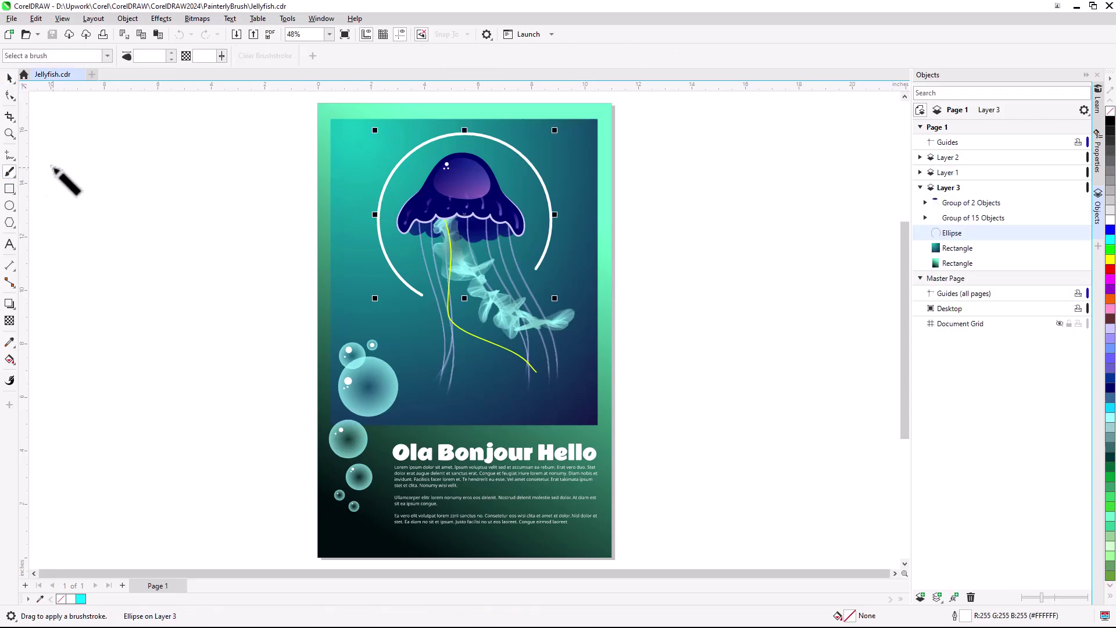
pyautogui.click(108, 56)
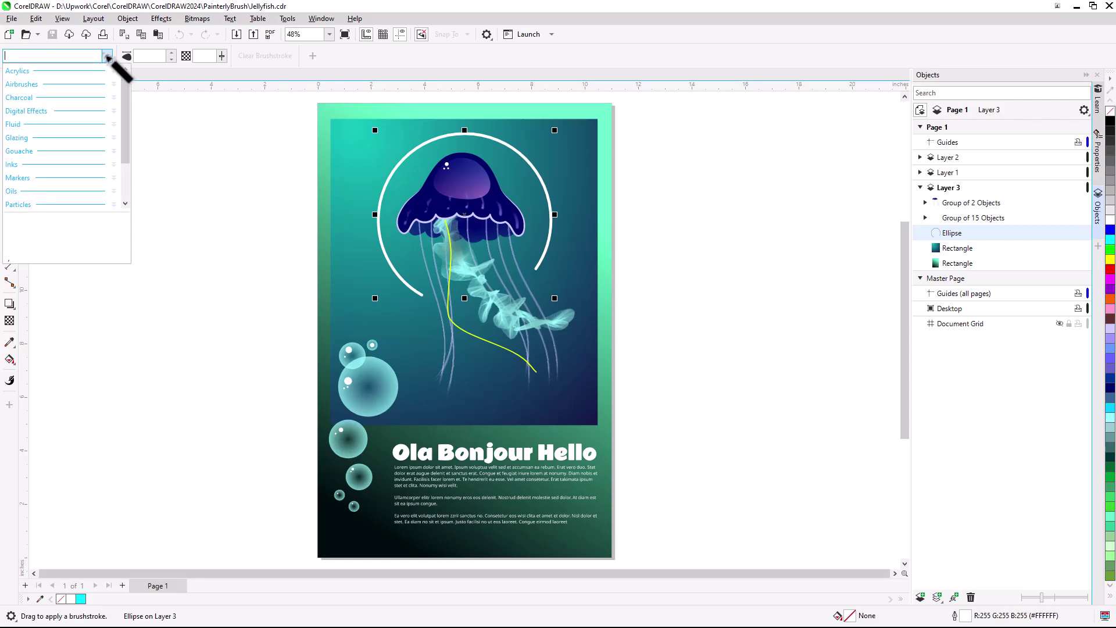
pyautogui.moveTo(124, 116); pyautogui.dragTo(130, 157)
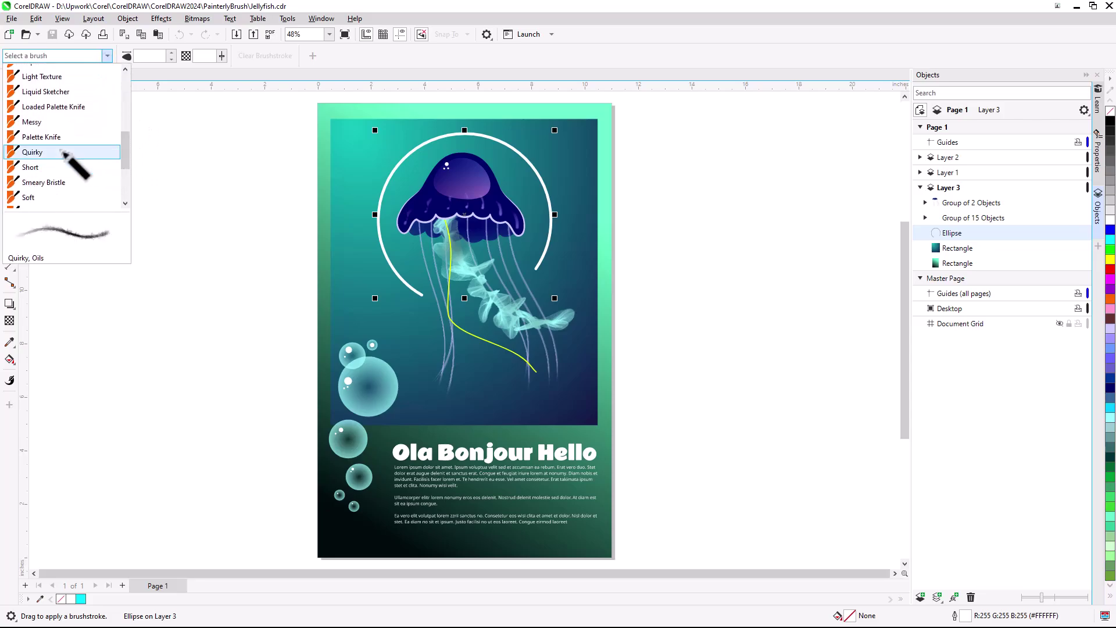
pyautogui.click(65, 152)
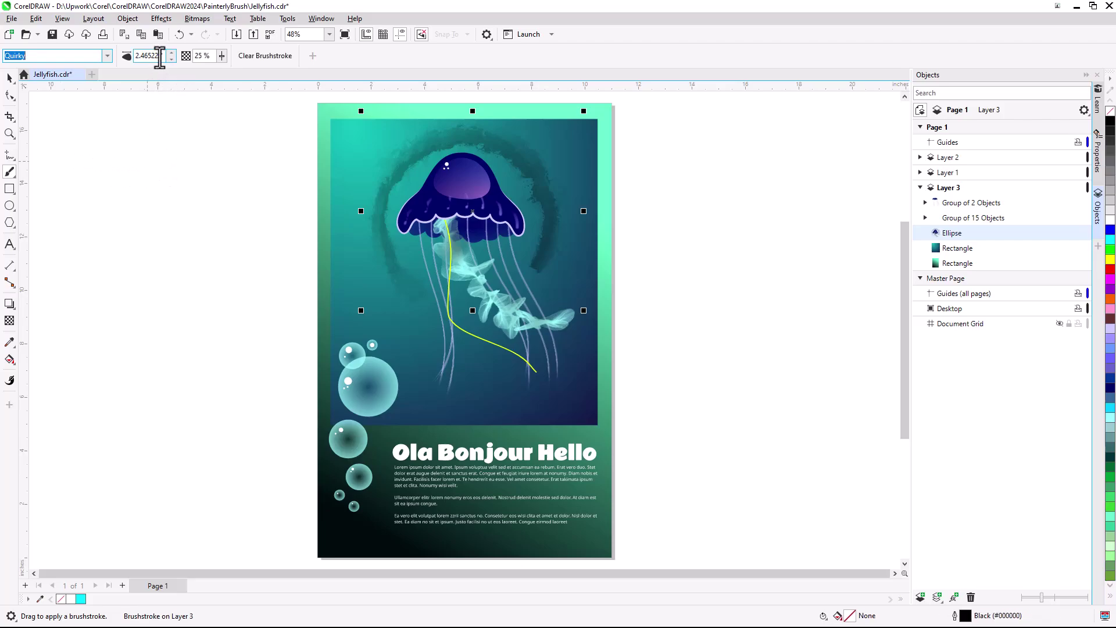
# - Set the ring's brushstroke to 1.5" size, 49% transparency and light cyan
pyautogui.doubleClick(152, 56)
pyautogui.write('1.5')
pyautogui.press('Tab')
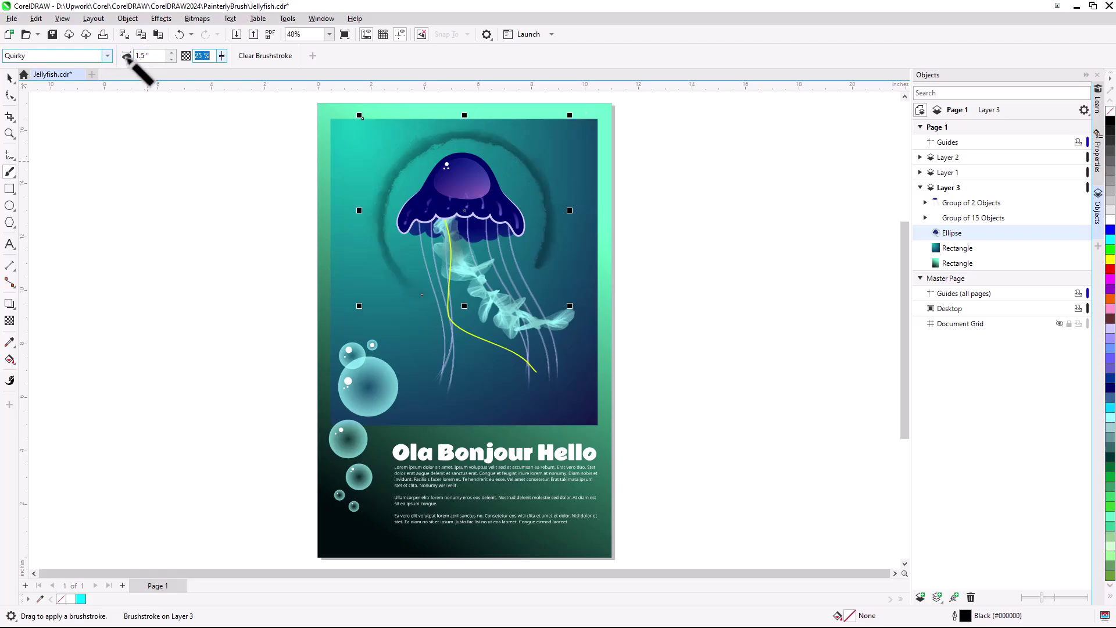
pyautogui.moveTo(221, 56); pyautogui.dragTo(239, 75)
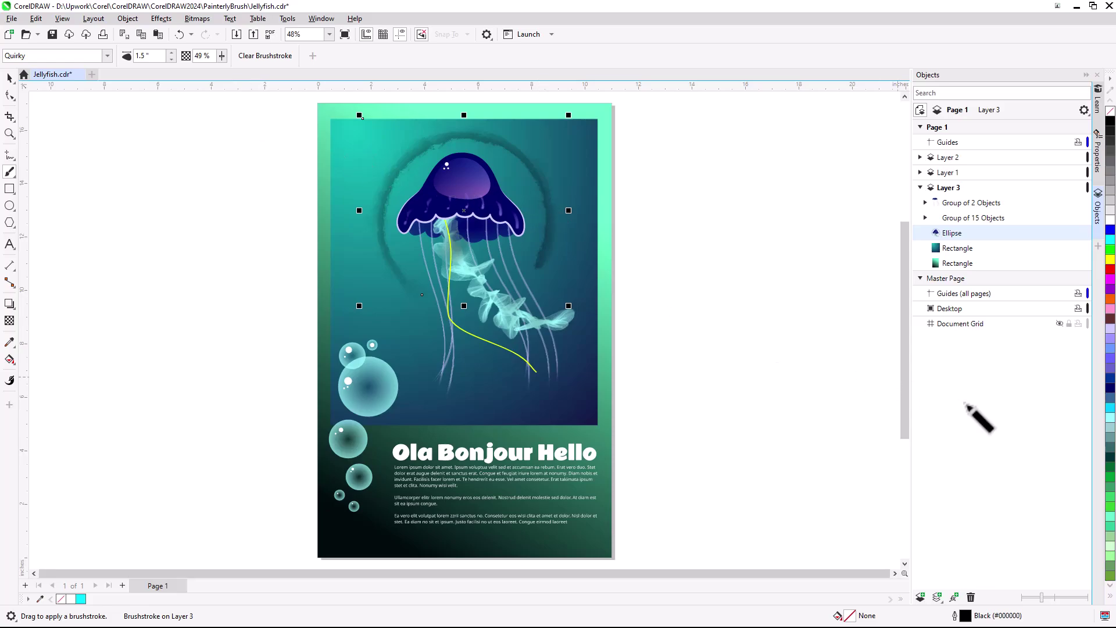
pyautogui.rightClick(1110, 419)
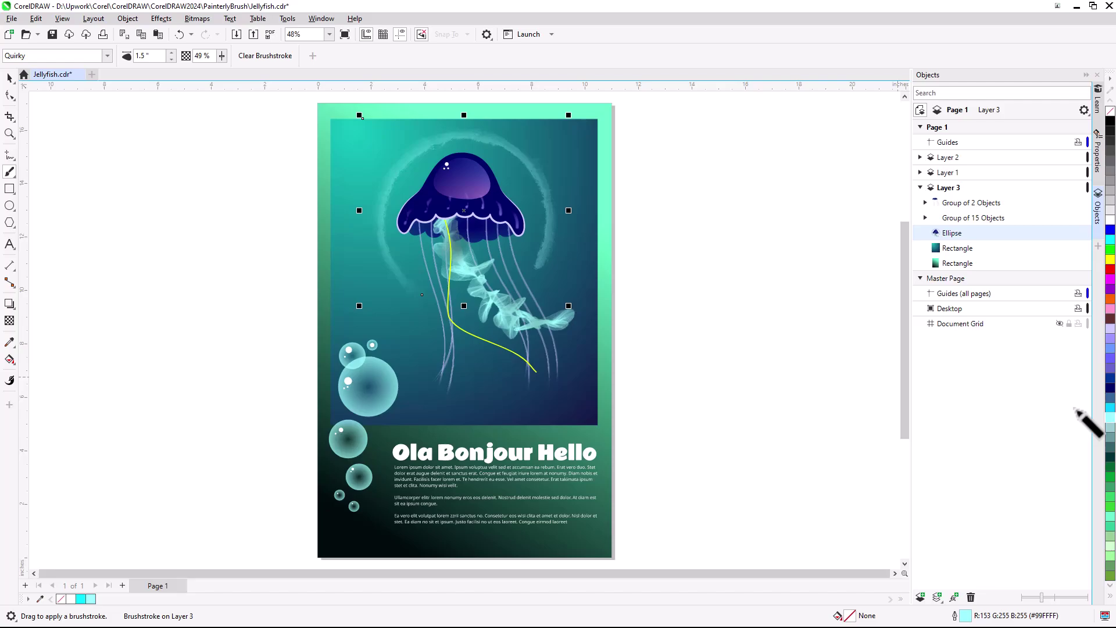
# - Deselect the ring and paint a new Silk Flower tentacle stroke near the bell
pyautogui.press('Escape')
pyautogui.scroll(2, 465, 292)
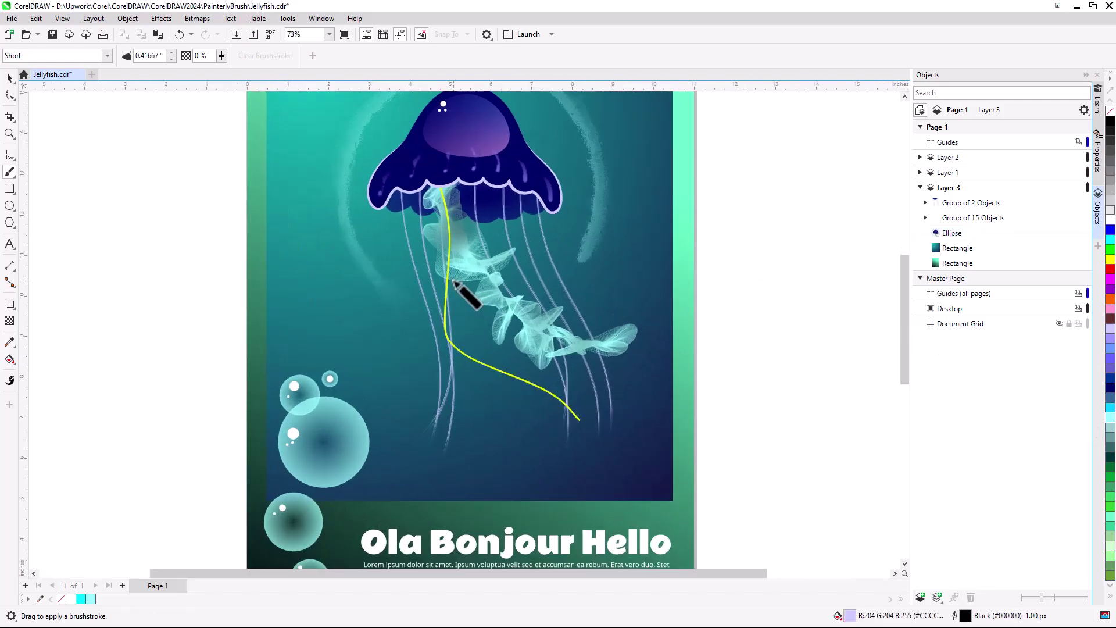
pyautogui.scroll(1, 454, 282)
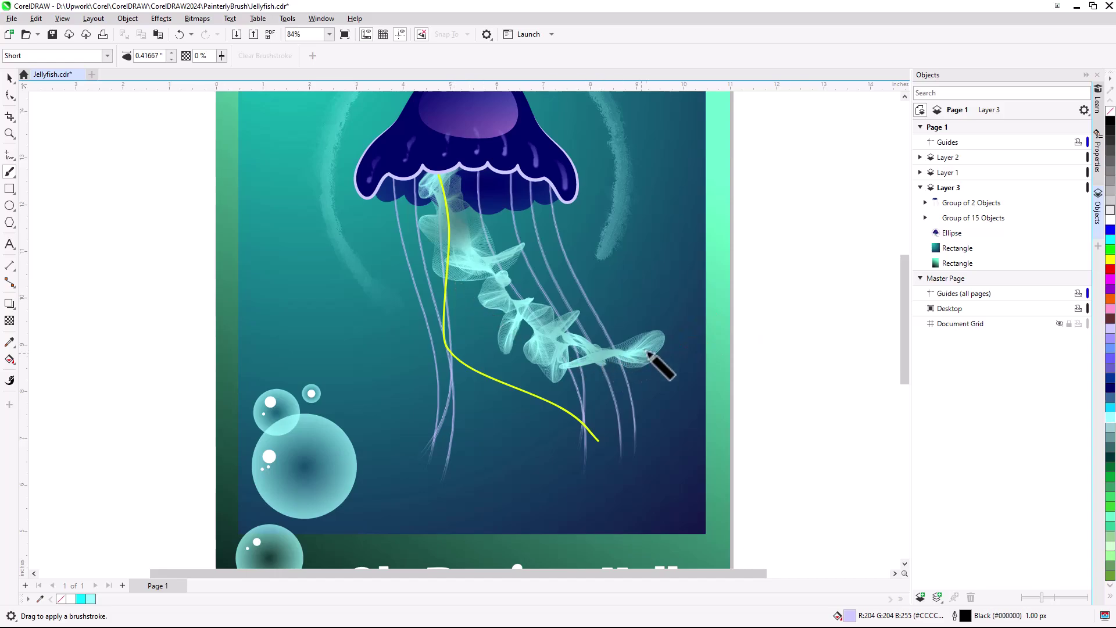
pyautogui.moveTo(652, 345); pyautogui.dragTo(652, 344)
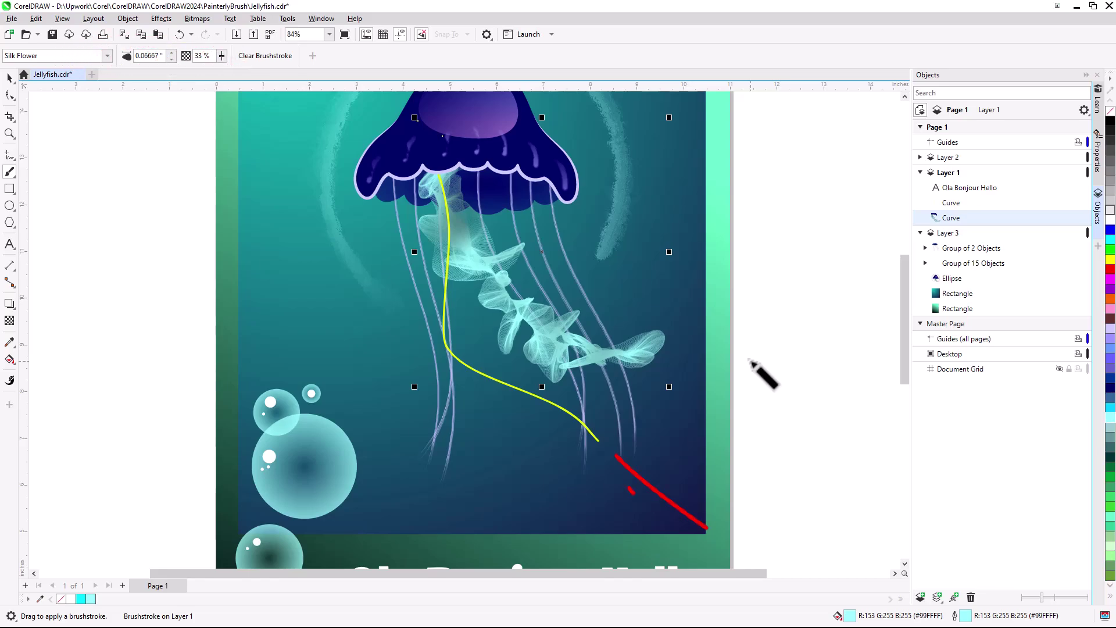
# - Select the yellow tentacle curve and apply the Particles > Silk Flower brush
pyautogui.click(600, 443)
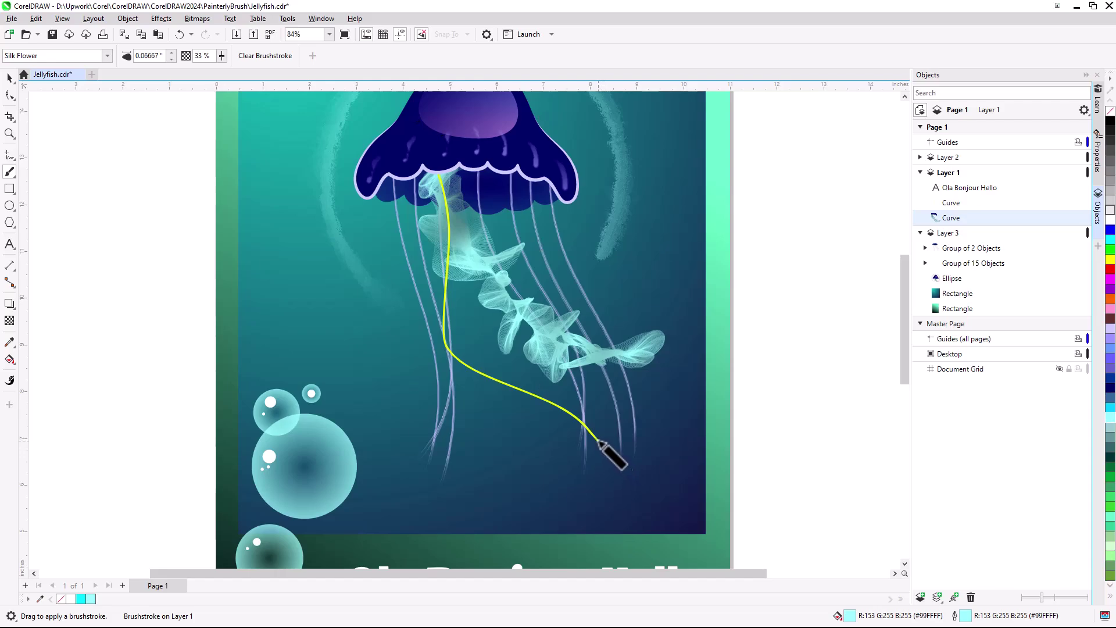
pyautogui.click(108, 55)
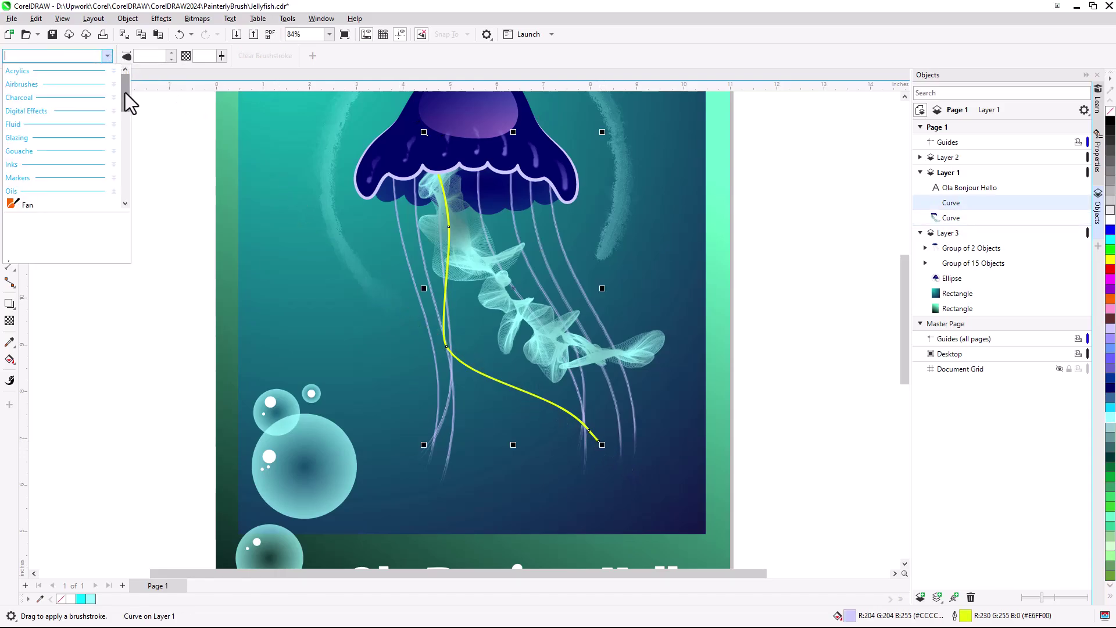
pyautogui.moveTo(125, 93); pyautogui.dragTo(124, 166)
pyautogui.click(114, 148)
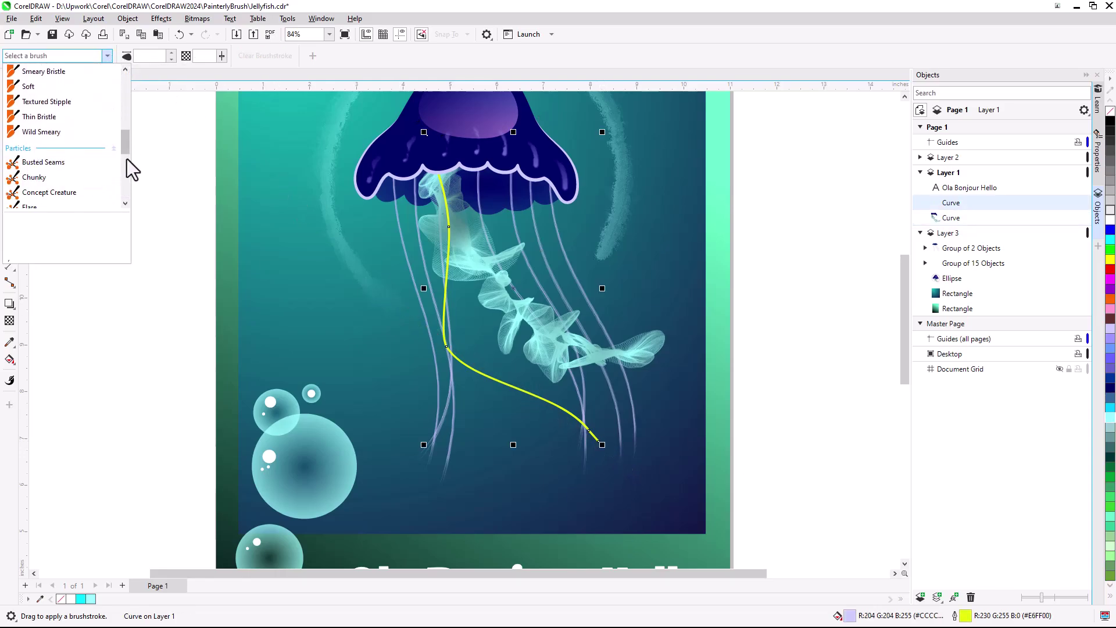
pyautogui.scroll(-5, 126, 158)
pyautogui.click(73, 146)
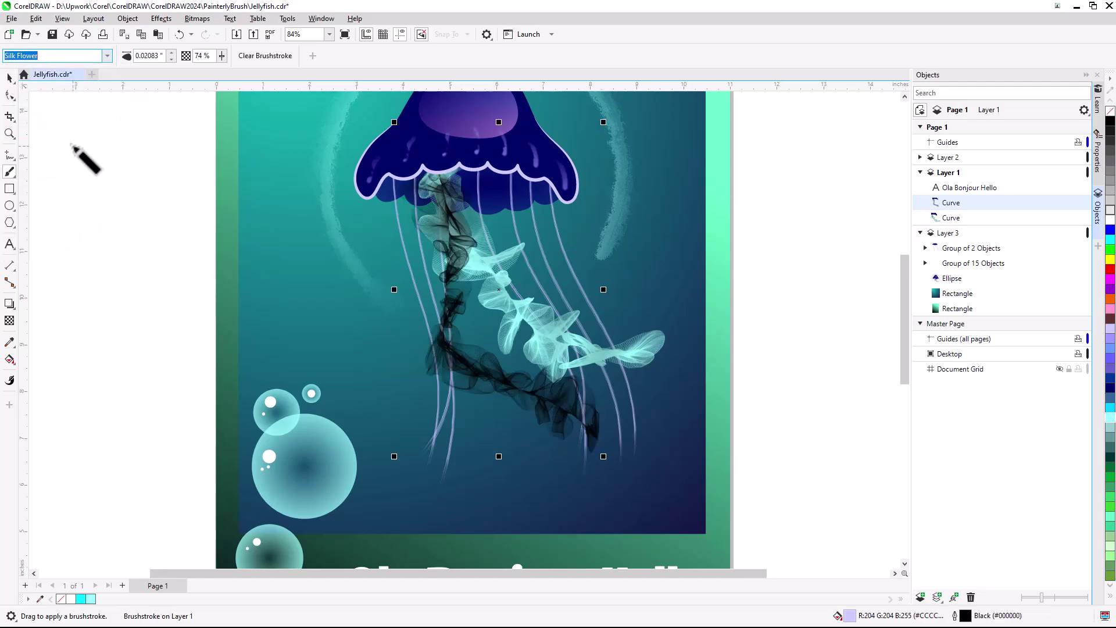
# - Set the tentacle brushstroke to 0.07" size, 33% transparency and Ice Blue
pyautogui.click(156, 55)
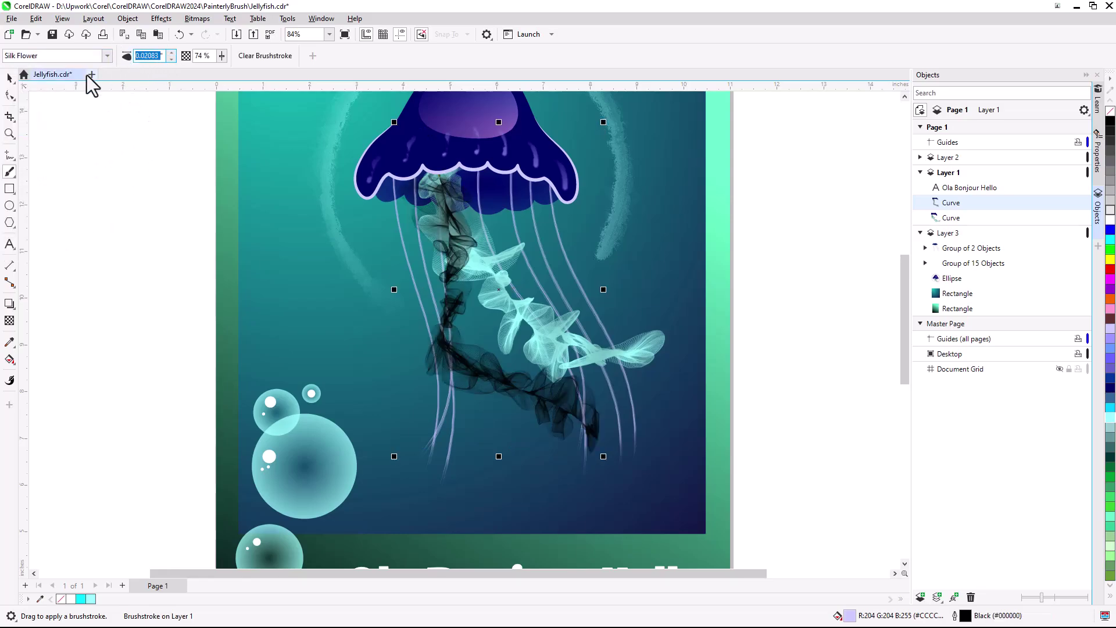
pyautogui.write('0.07')
pyautogui.press('Tab')
pyautogui.write('33')
pyautogui.press('Tab')
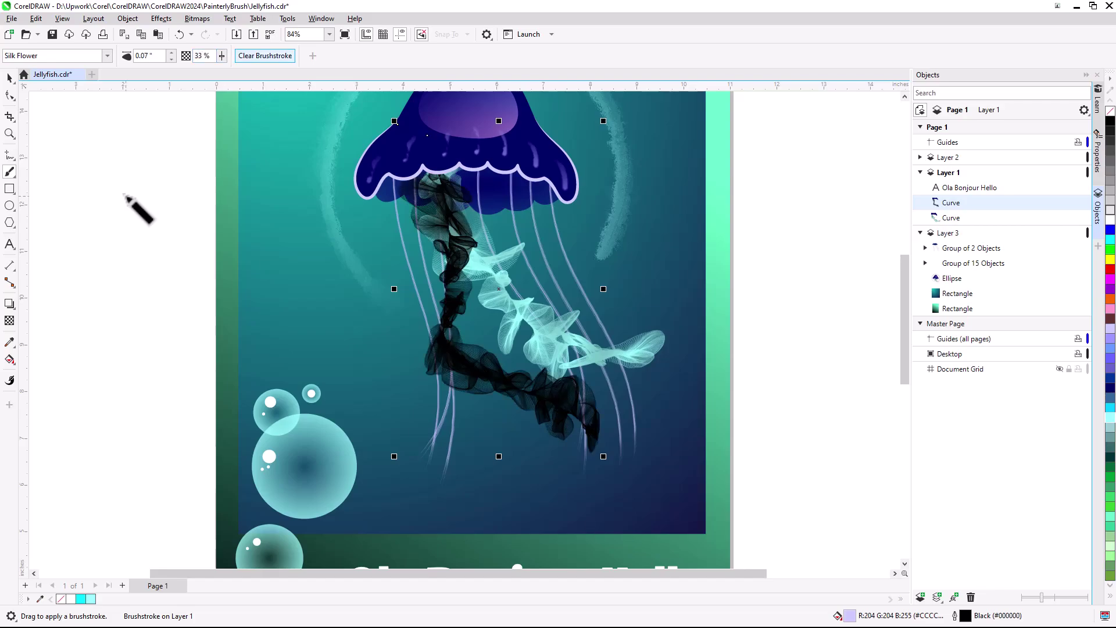
pyautogui.rightClick(91, 599)
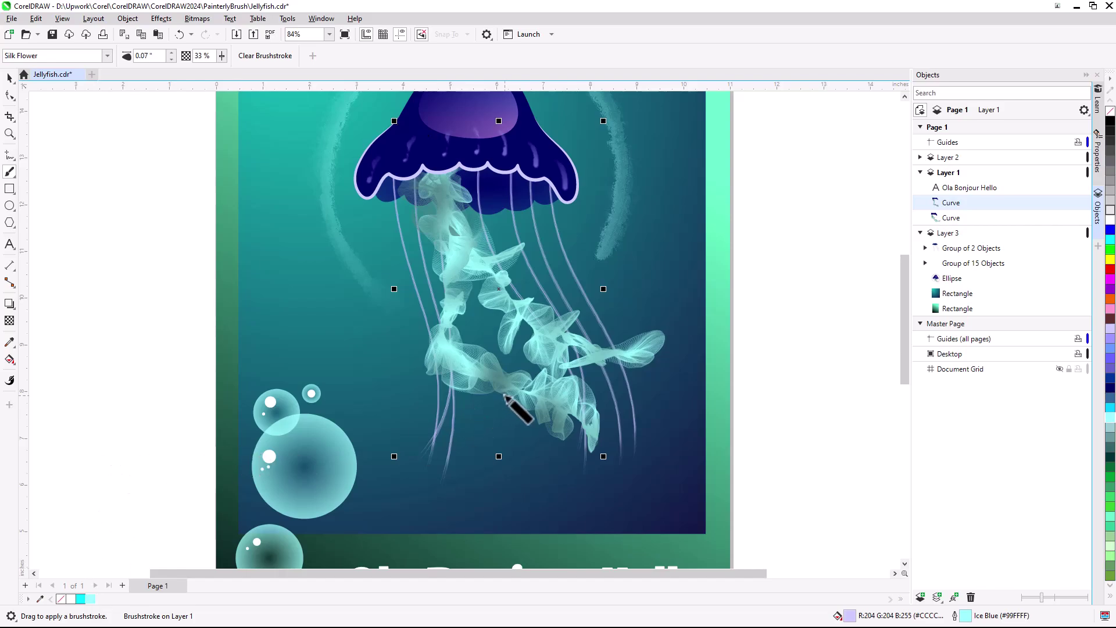
# - Select the second tentacle curve and clear its Silk Flower brushstroke
pyautogui.click(659, 341)
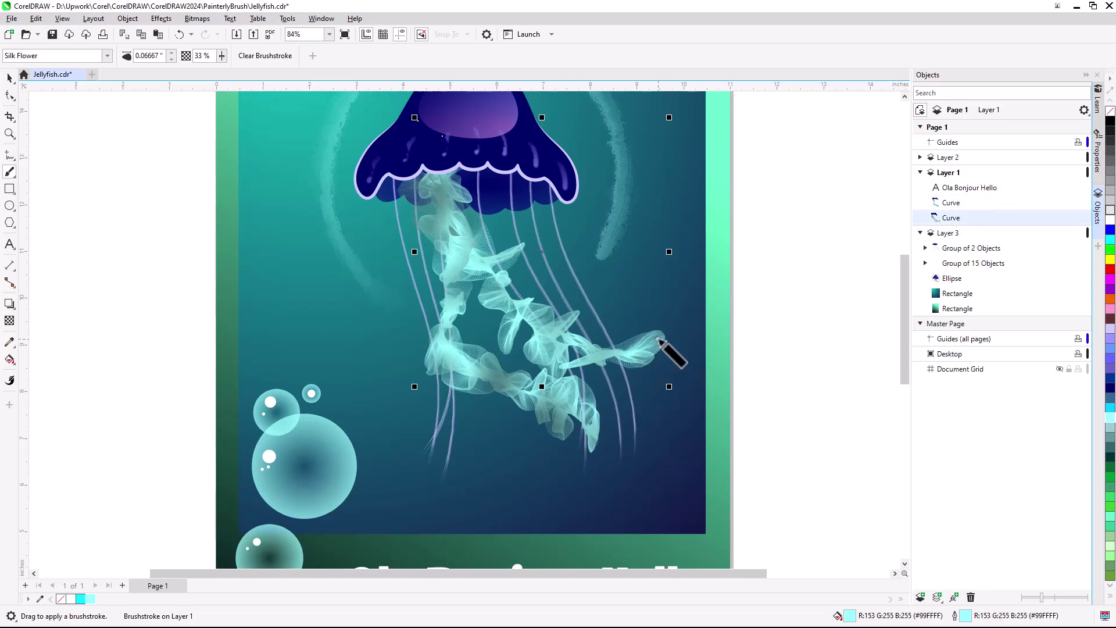
pyautogui.click(263, 60)
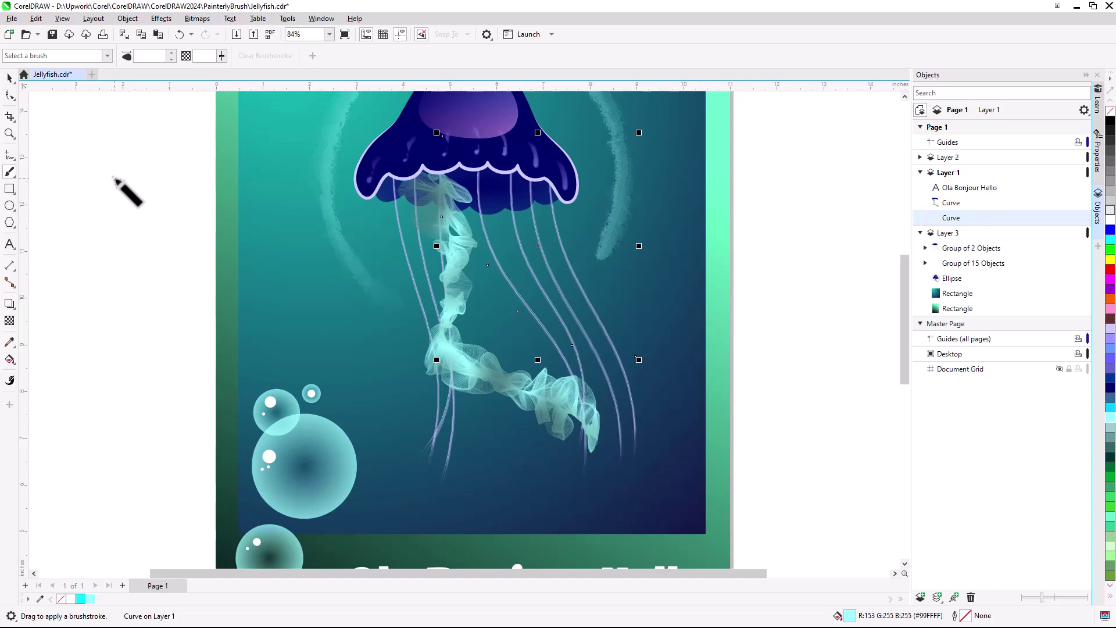
# - Give the bare tentacle curve a 4.0 px red outline
pyautogui.click(10, 79)
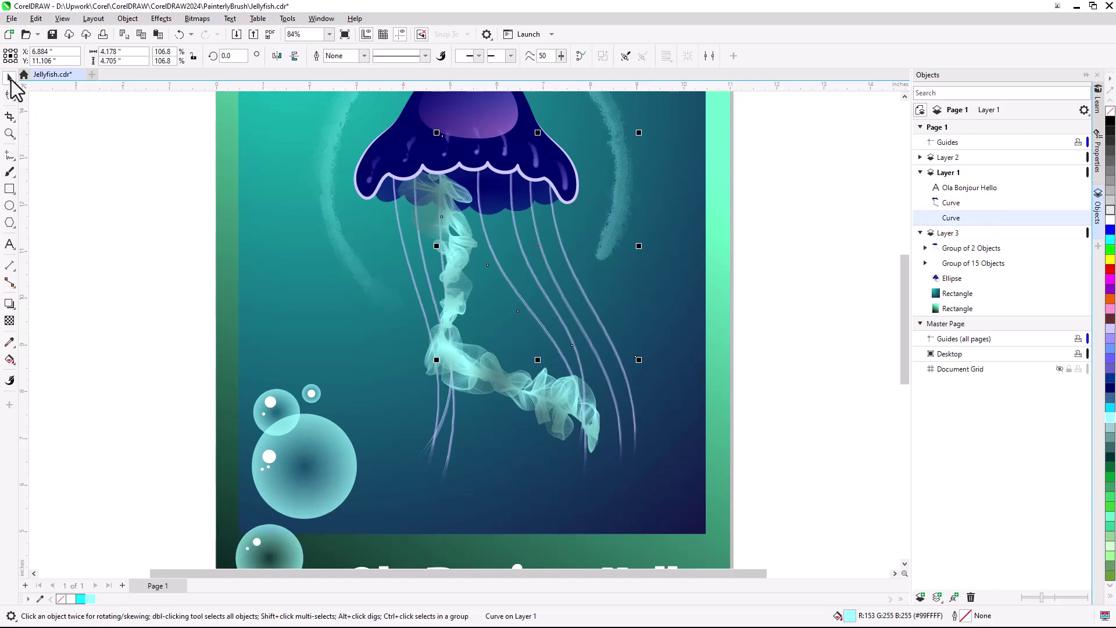
pyautogui.click(364, 56)
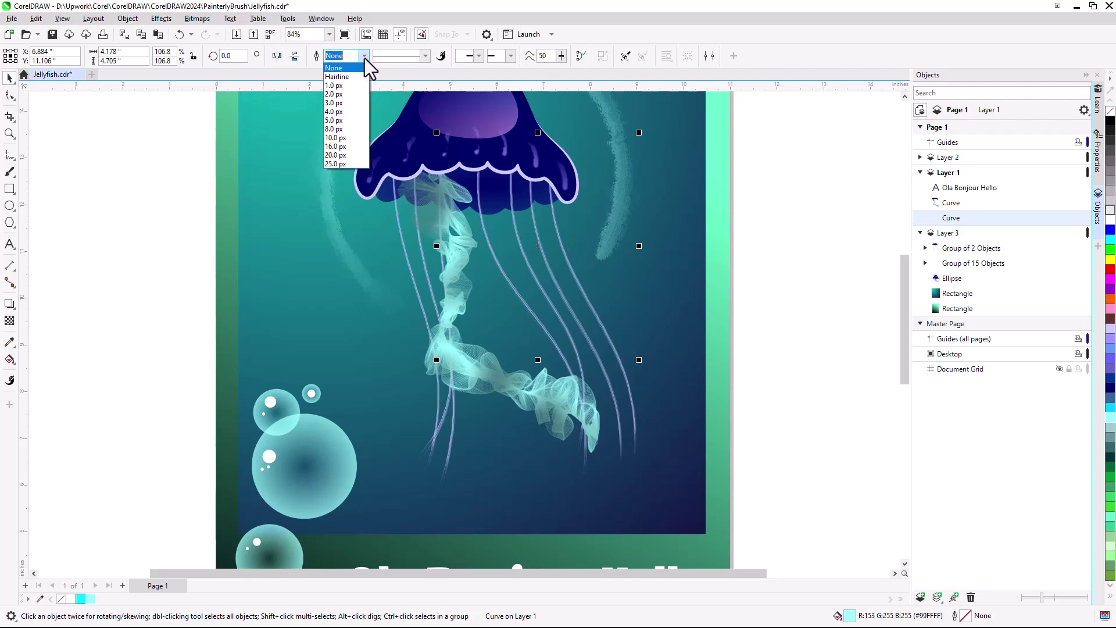
pyautogui.click(346, 111)
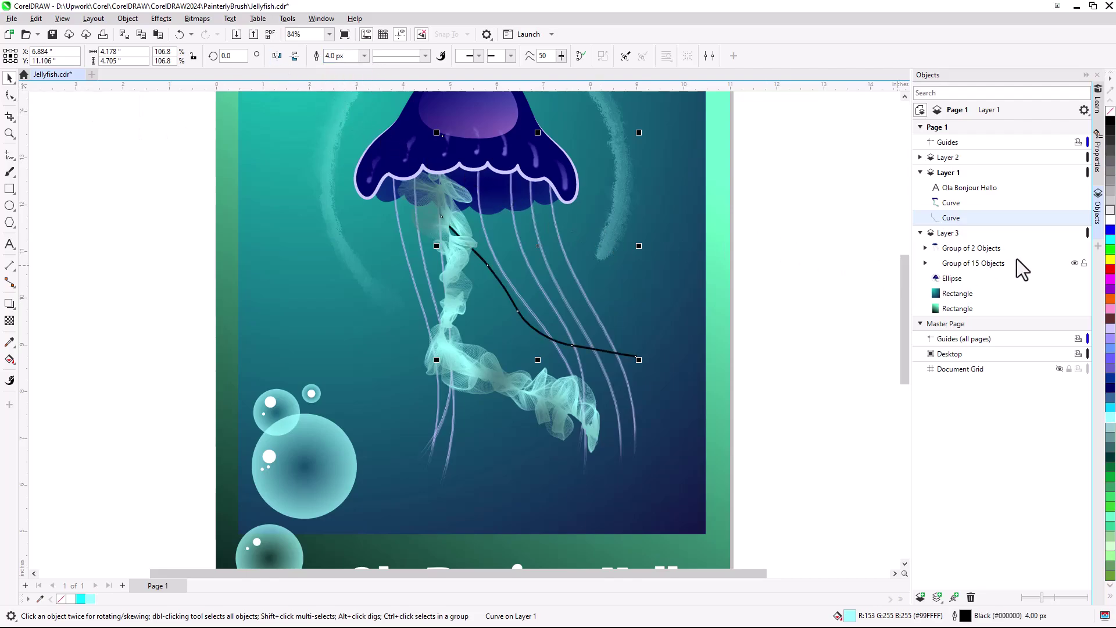
pyautogui.rightClick(1111, 269)
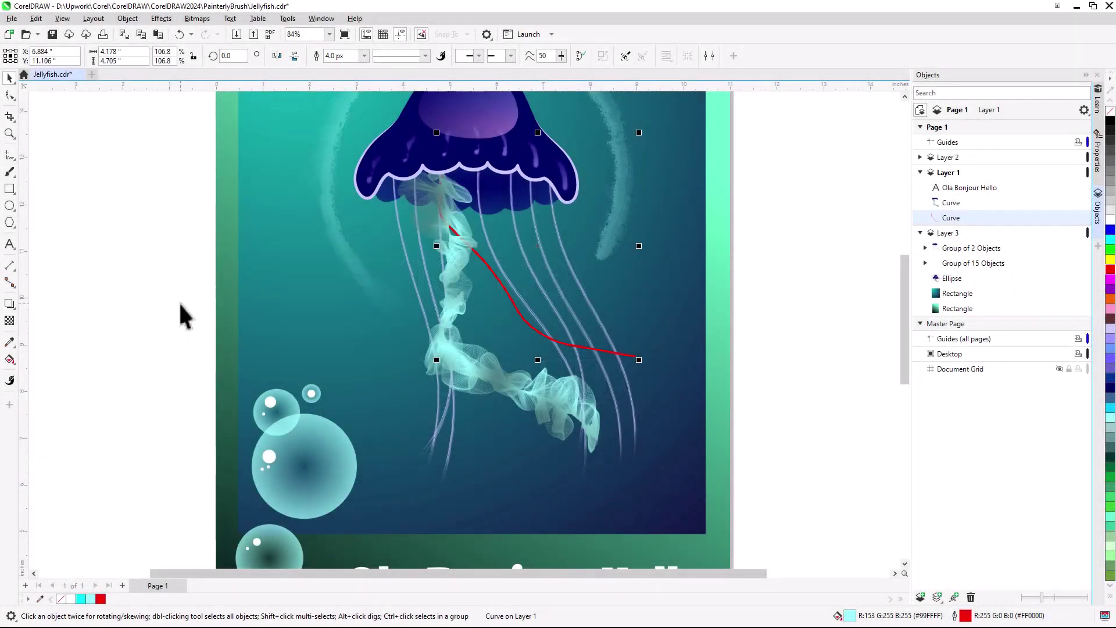
# - Delete the red curve and paint a new 0.07", 33% transparent light-cyan Silk Flower tentacle to the right
pyautogui.press('Delete')
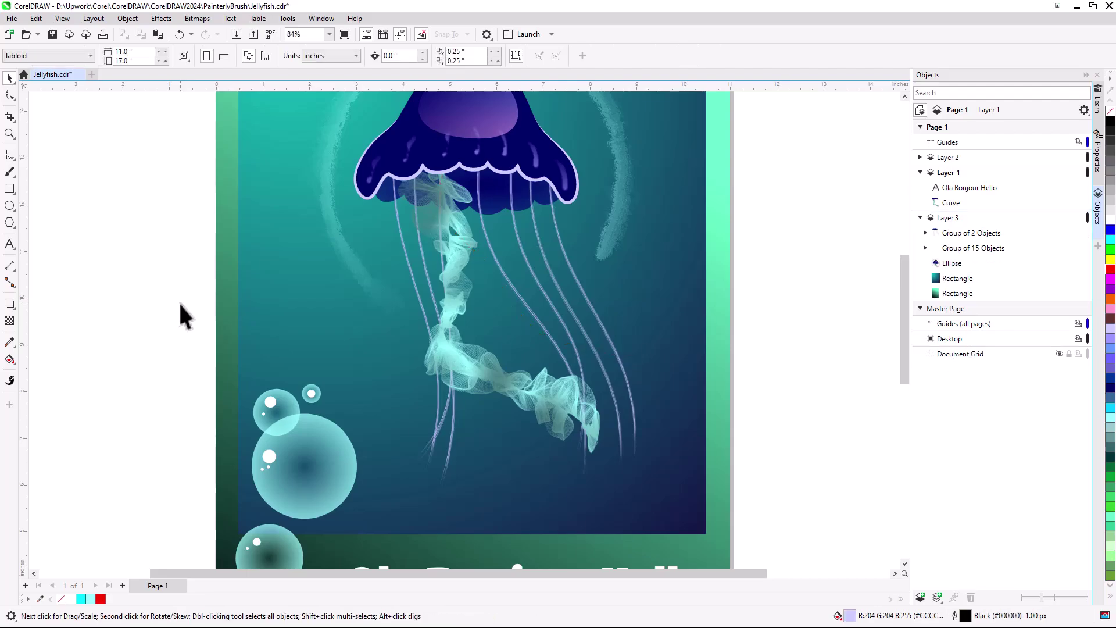
pyautogui.press('b')
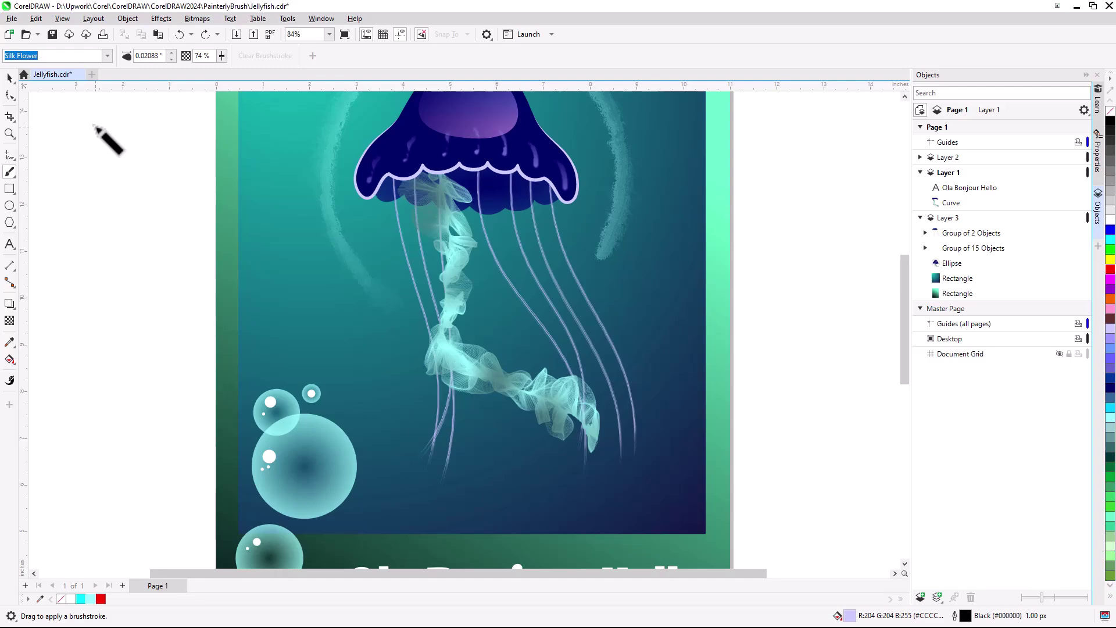
pyautogui.doubleClick(150, 56)
pyautogui.write('.07')
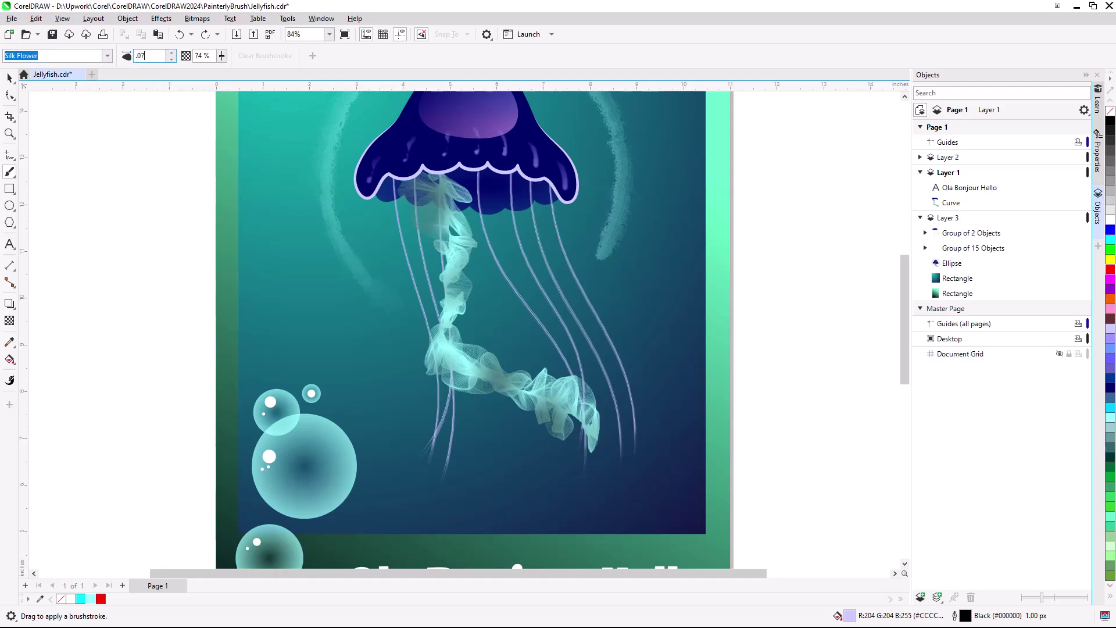
pyautogui.press('Tab')
pyautogui.write('33')
pyautogui.press('Return')
pyautogui.moveTo(469, 179)
pyautogui.mouseDown()
pyautogui.moveTo(521, 205)
pyautogui.moveTo(530, 317)
pyautogui.moveTo(686, 314)
pyautogui.mouseUp()
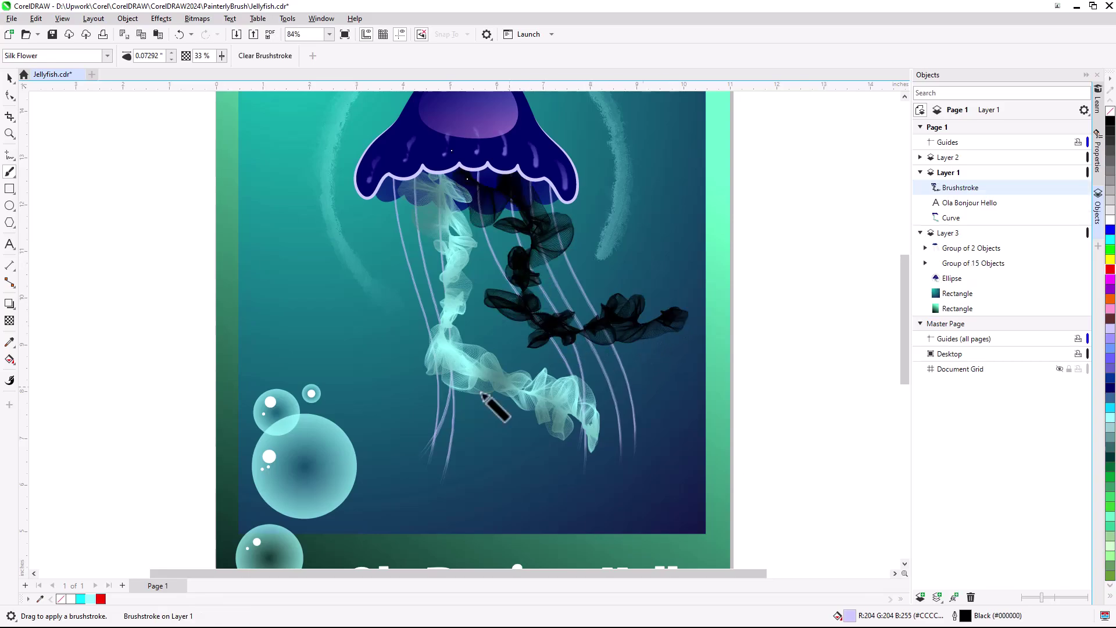
pyautogui.click(91, 599)
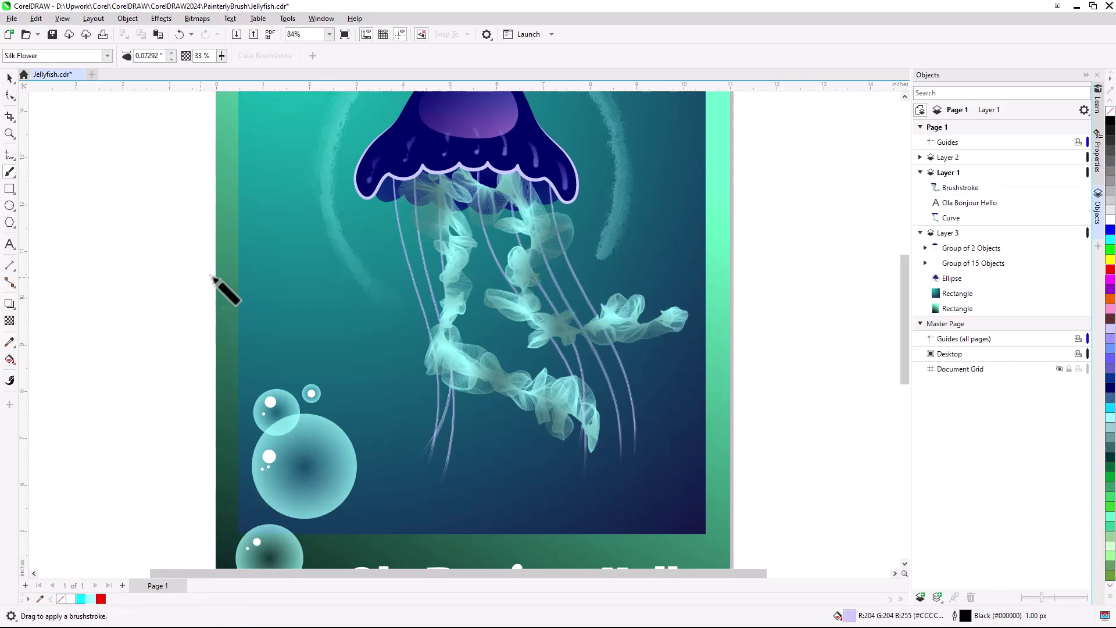
# - Paint an Airbrushes > Sprinkle stroke down through the lower-left bubbles
pyautogui.scroll(-3, 317, 392)
pyautogui.scroll(4, 294, 456)
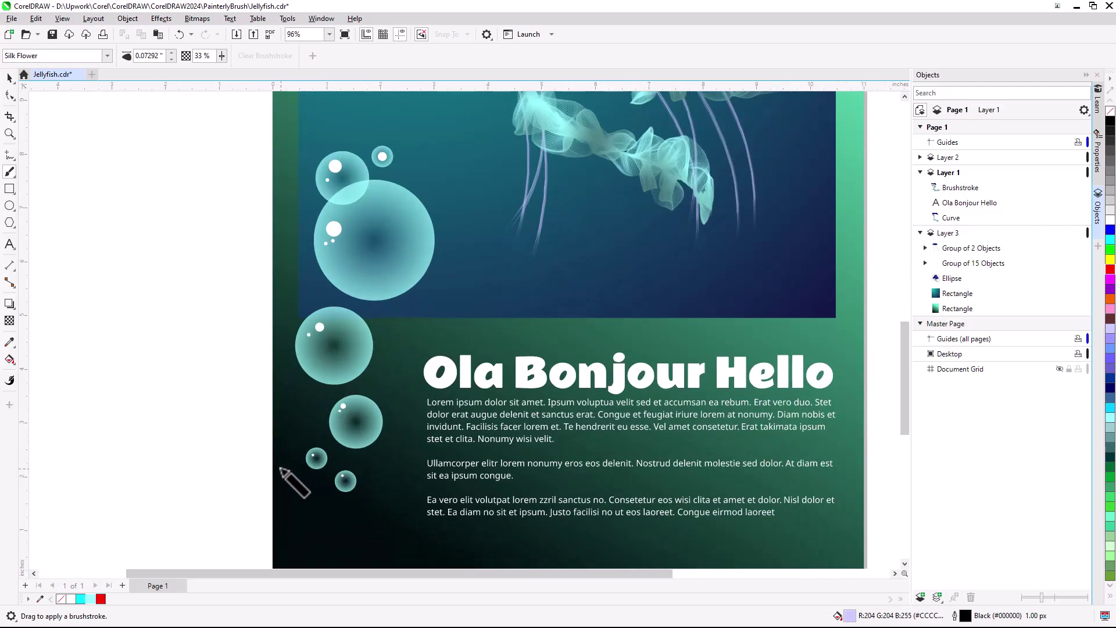
pyautogui.click(107, 55)
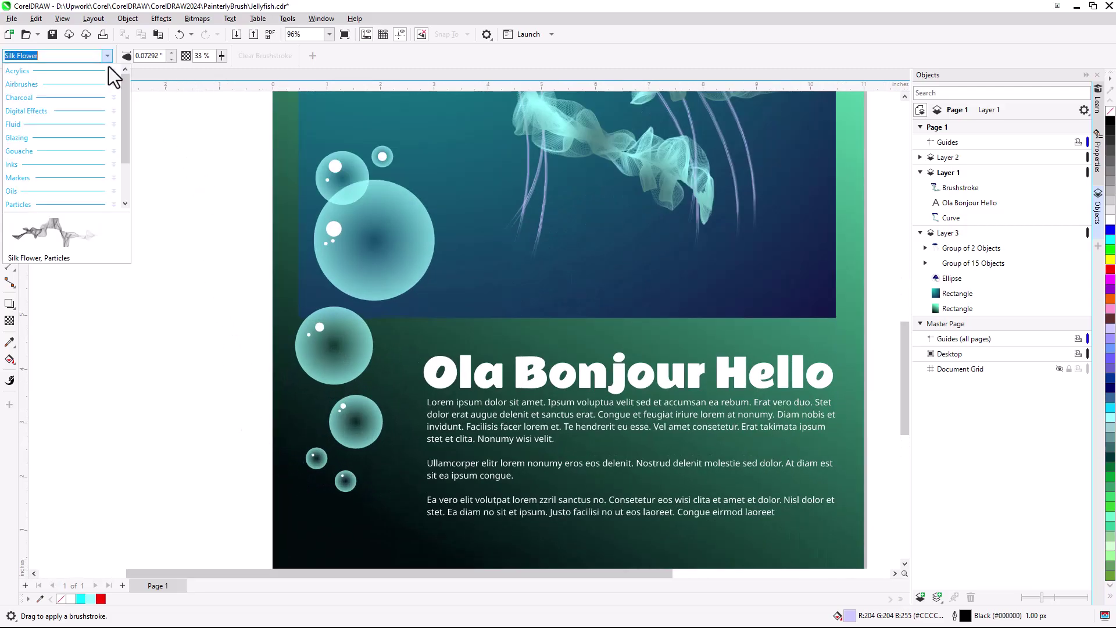
pyautogui.click(115, 85)
pyautogui.click(76, 144)
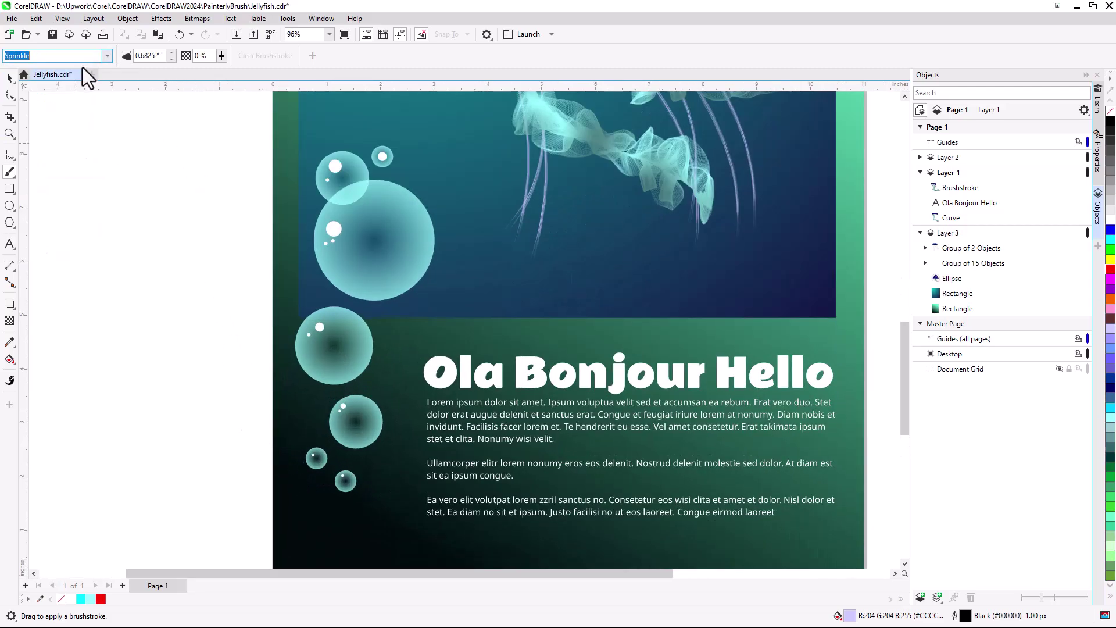
pyautogui.moveTo(427, 127)
pyautogui.mouseDown()
pyautogui.moveTo(369, 173)
pyautogui.moveTo(389, 265)
pyautogui.moveTo(343, 343)
pyautogui.moveTo(347, 398)
pyautogui.mouseUp()
# - Set the Sprinkle stroke's nib width to 1.5" and transparency to 50%
pyautogui.click(142, 55)
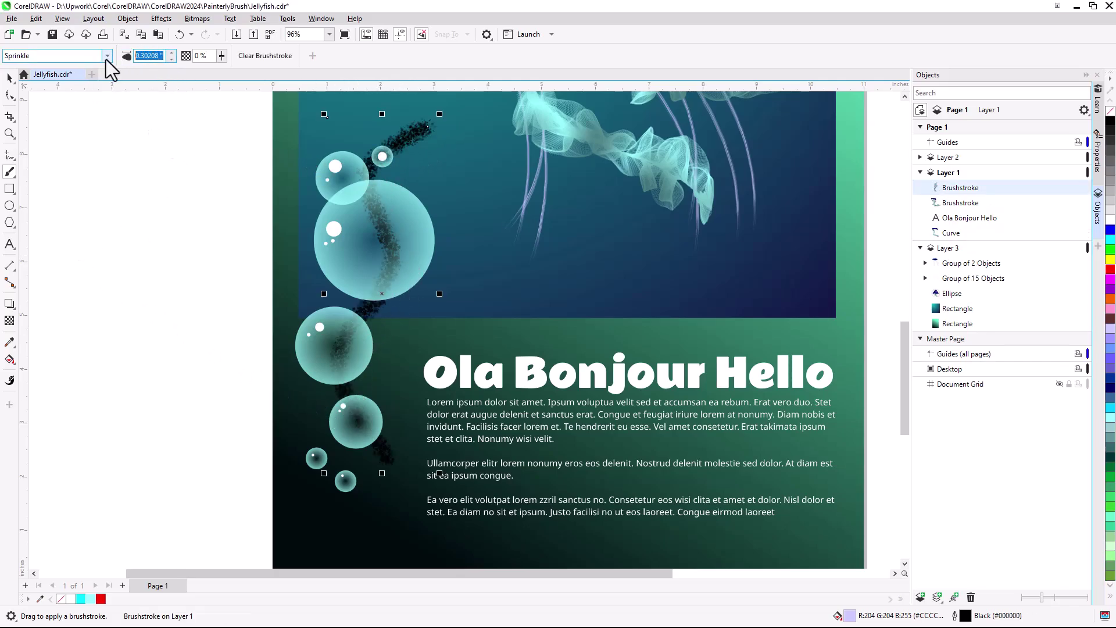
pyautogui.write('1.5')
pyautogui.press('Tab')
pyautogui.write('50')
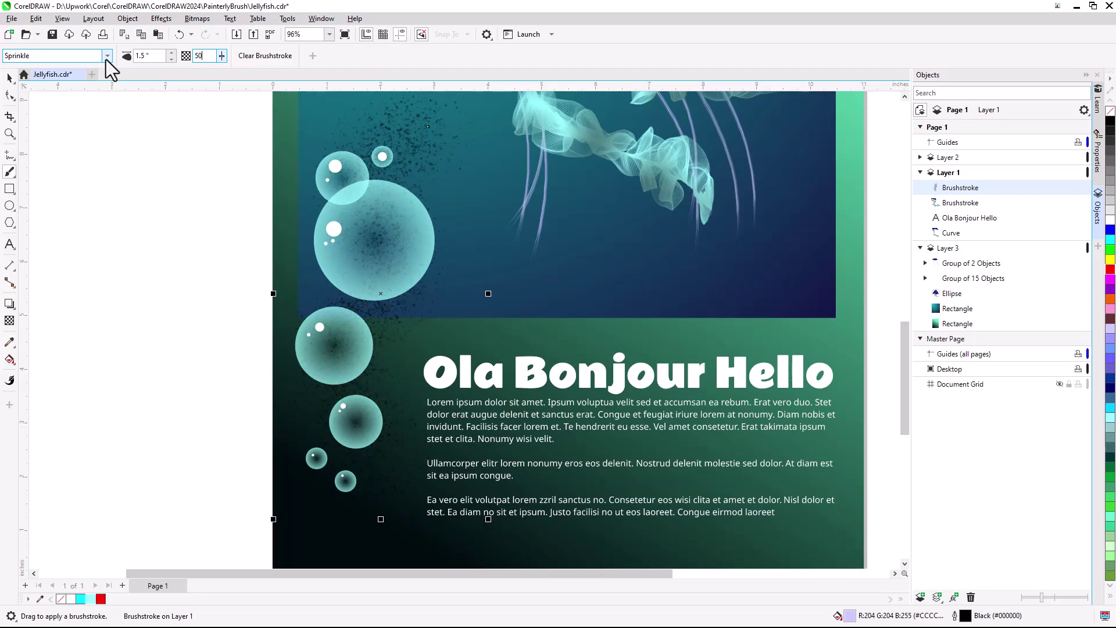
pyautogui.press('Return')
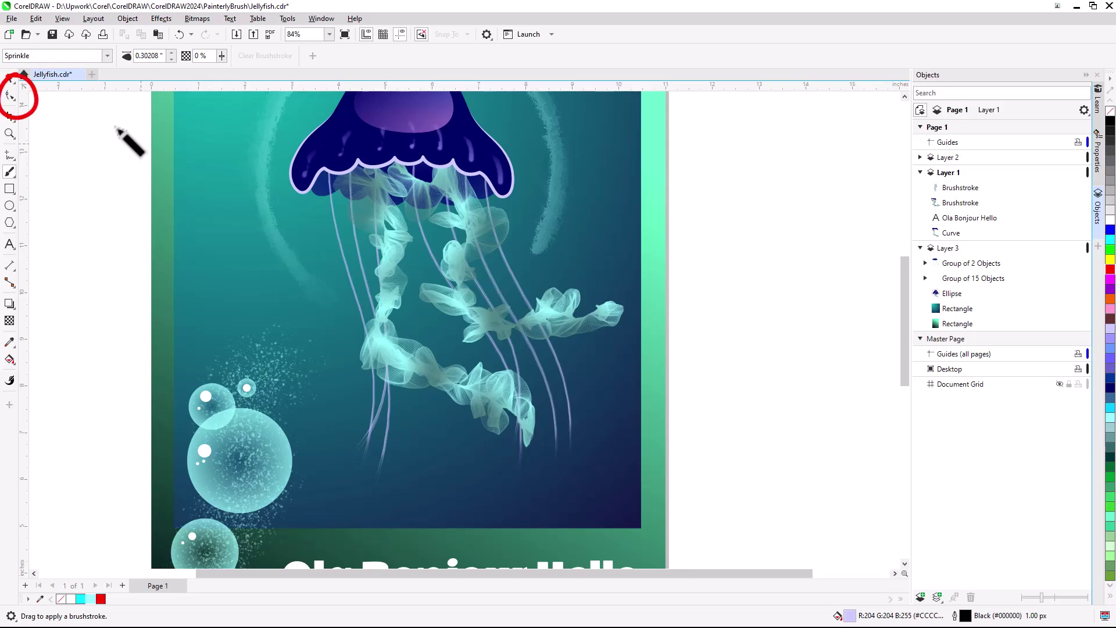
# - Reshape the first tentacle brushstroke's path, adding a node to redraw its tail
pyautogui.click(11, 97)
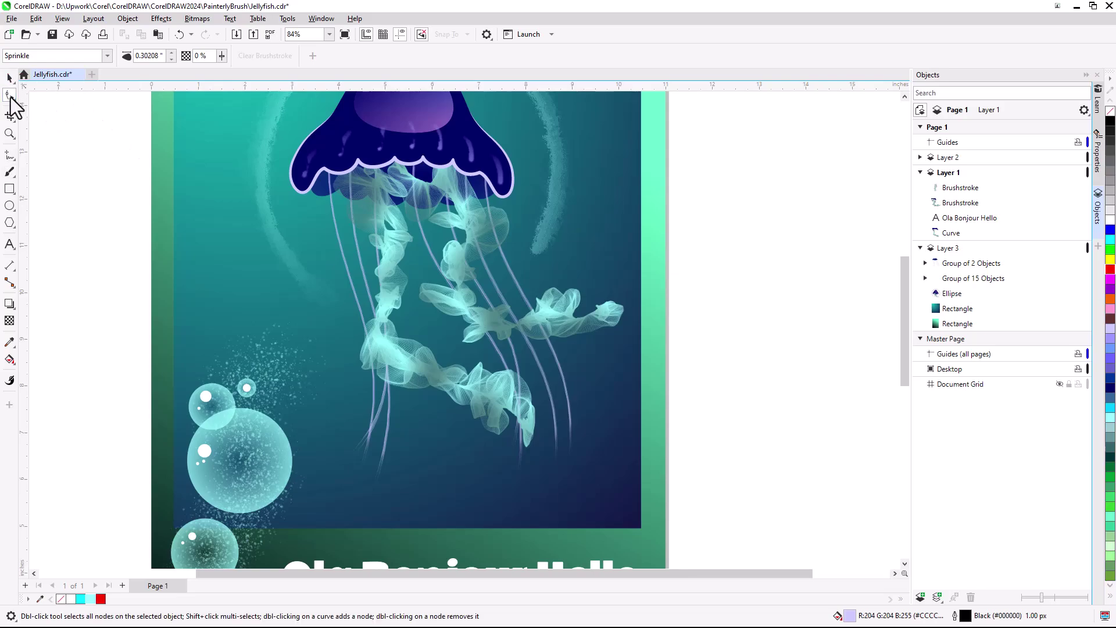
pyautogui.click(557, 319)
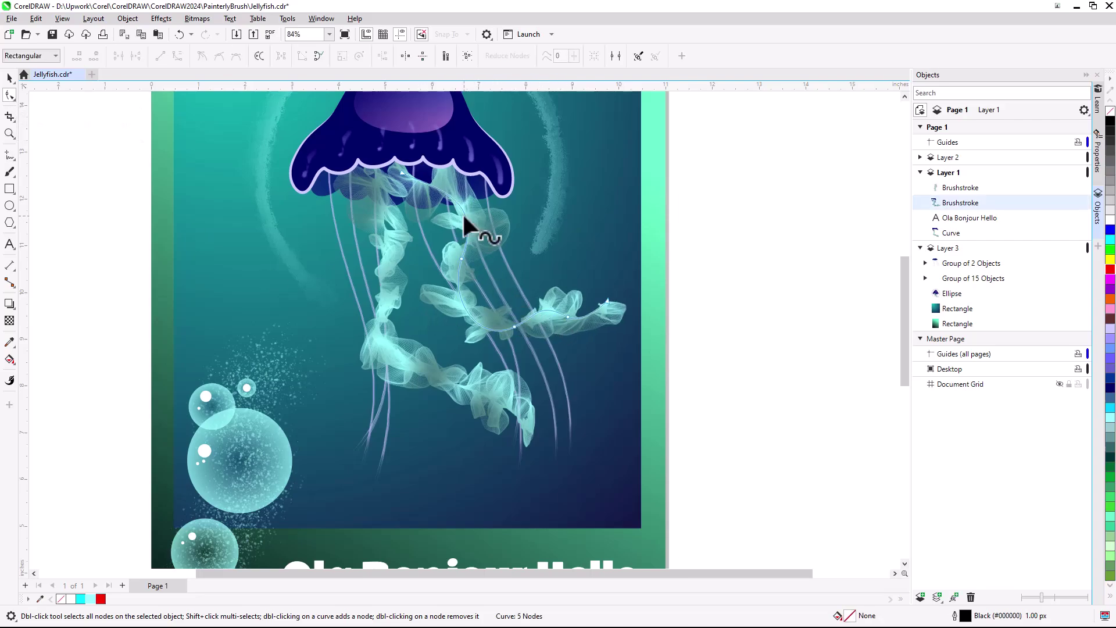
pyautogui.moveTo(462, 255)
pyautogui.mouseDown()
pyautogui.moveTo(514, 312)
pyautogui.moveTo(587, 348)
pyautogui.moveTo(610, 319)
pyautogui.moveTo(628, 368)
pyautogui.moveTo(610, 308)
pyautogui.moveTo(629, 387)
pyautogui.moveTo(592, 379)
pyautogui.moveTo(549, 339)
pyautogui.mouseUp()
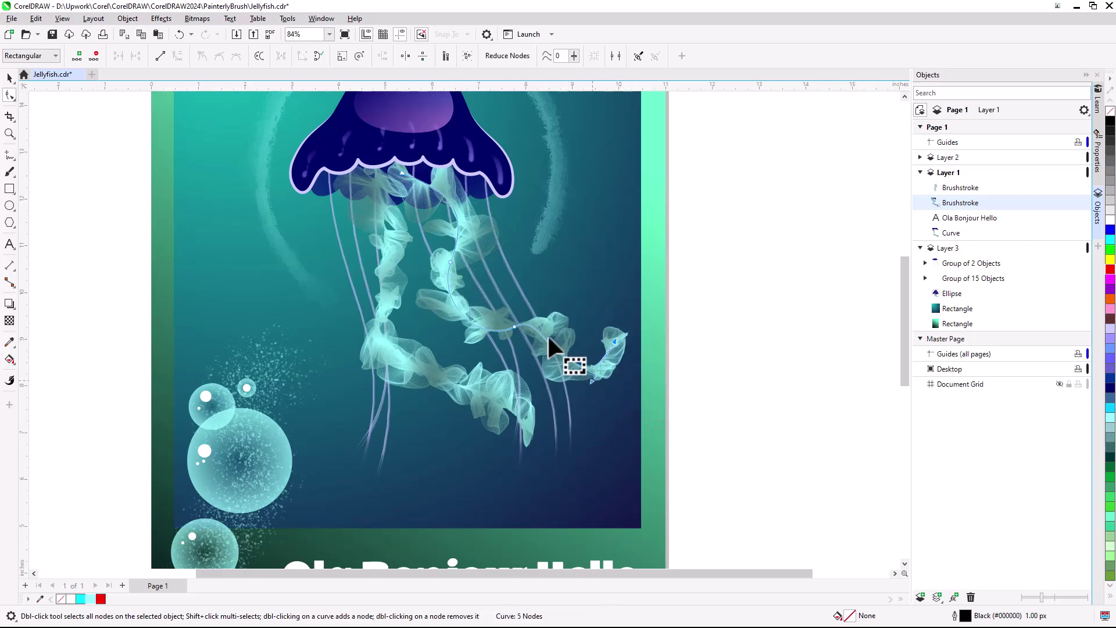
pyautogui.doubleClick(465, 319)
pyautogui.moveTo(465, 319)
pyautogui.mouseDown()
pyautogui.moveTo(473, 312)
pyautogui.moveTo(442, 274)
pyautogui.moveTo(444, 304)
pyautogui.mouseUp()
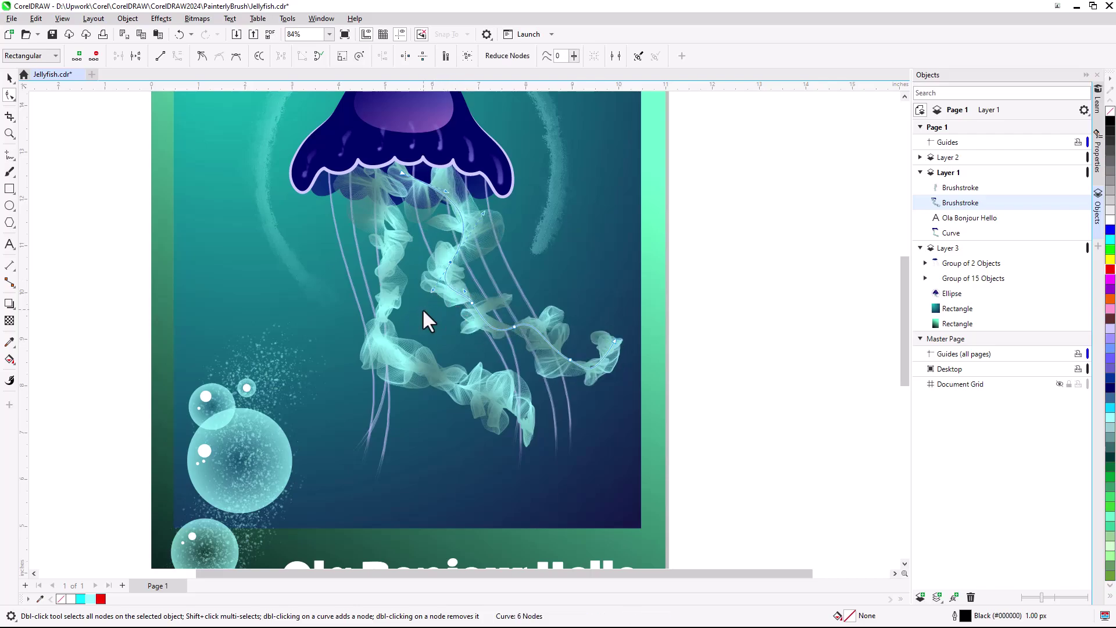
# - Bend the other tentacle's curve left and extend its tail down and right
pyautogui.click(528, 424)
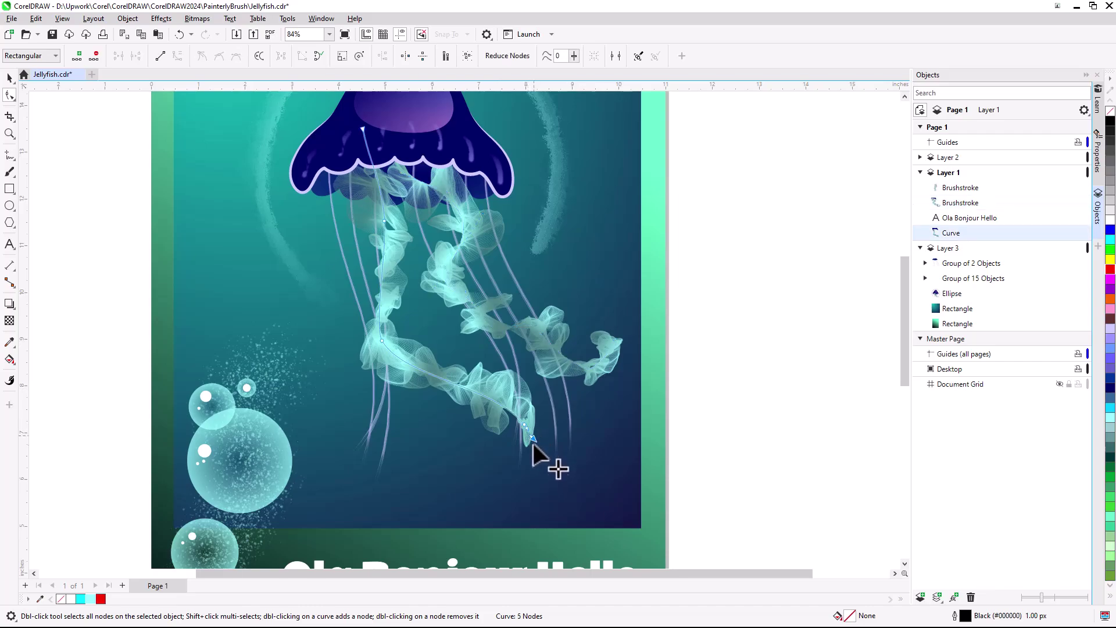
pyautogui.moveTo(527, 423); pyautogui.dragTo(487, 427)
pyautogui.moveTo(526, 482); pyautogui.dragTo(533, 474)
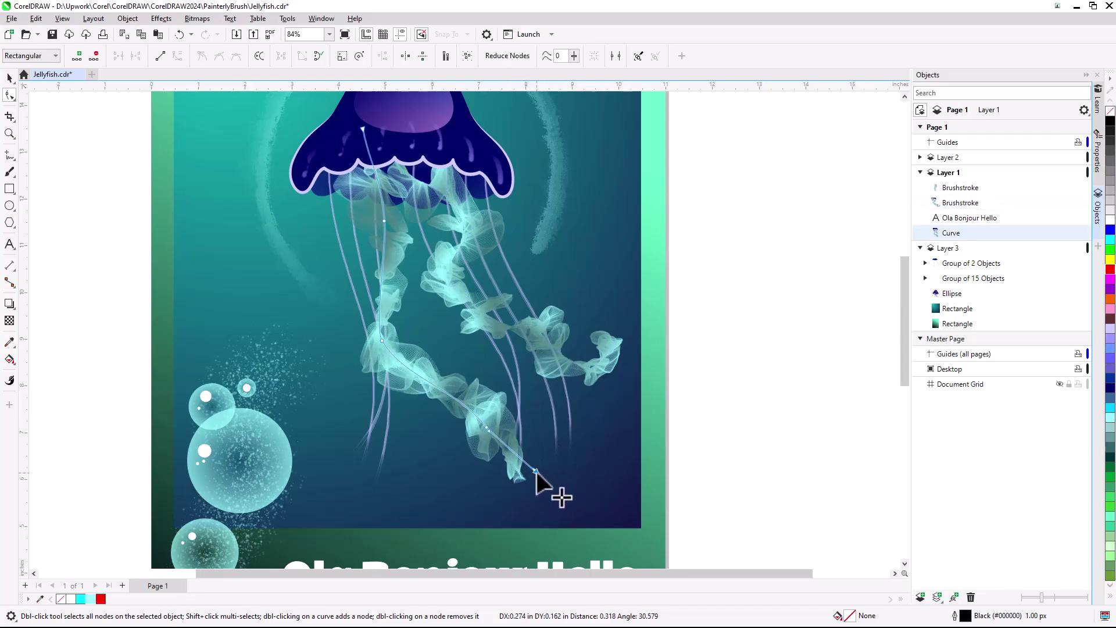
pyautogui.moveTo(491, 433); pyautogui.dragTo(505, 427)
pyautogui.moveTo(533, 474); pyautogui.dragTo(544, 497)
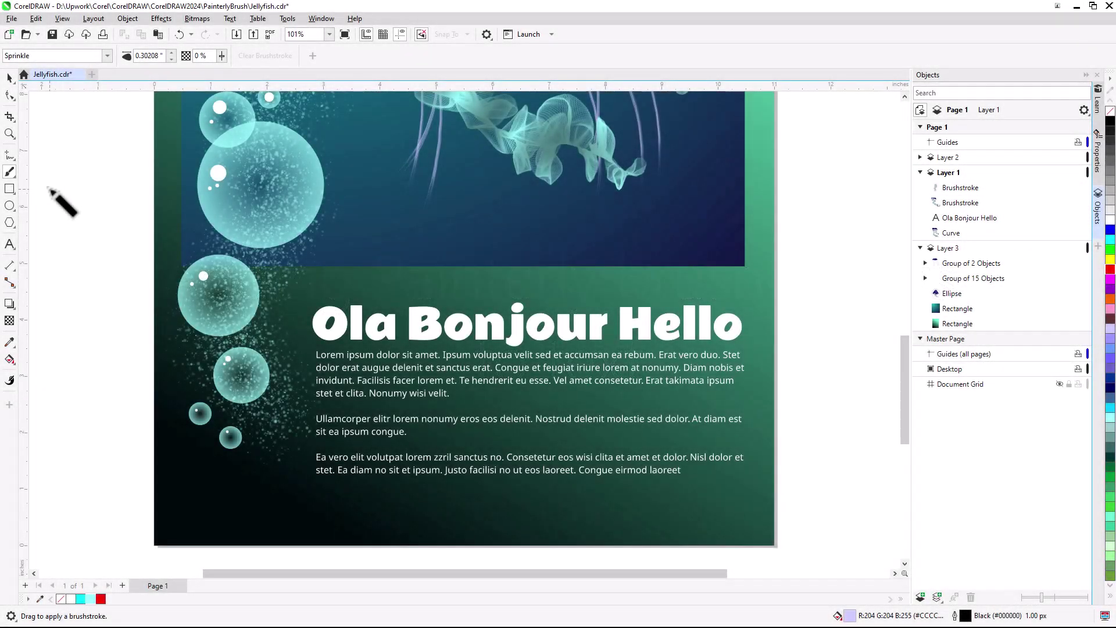
# - Apply the Digital Effects > Fairy Dust brush to the 'Ola Bonjour Hello' headline, entering 54 for opacity
pyautogui.click(413, 328)
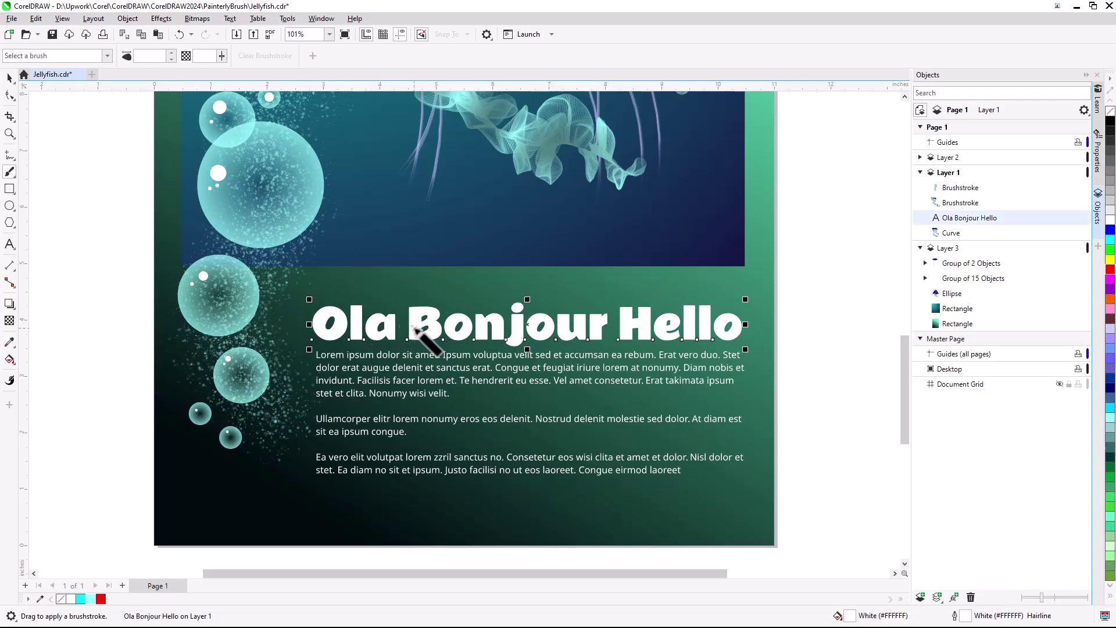
pyautogui.click(107, 55)
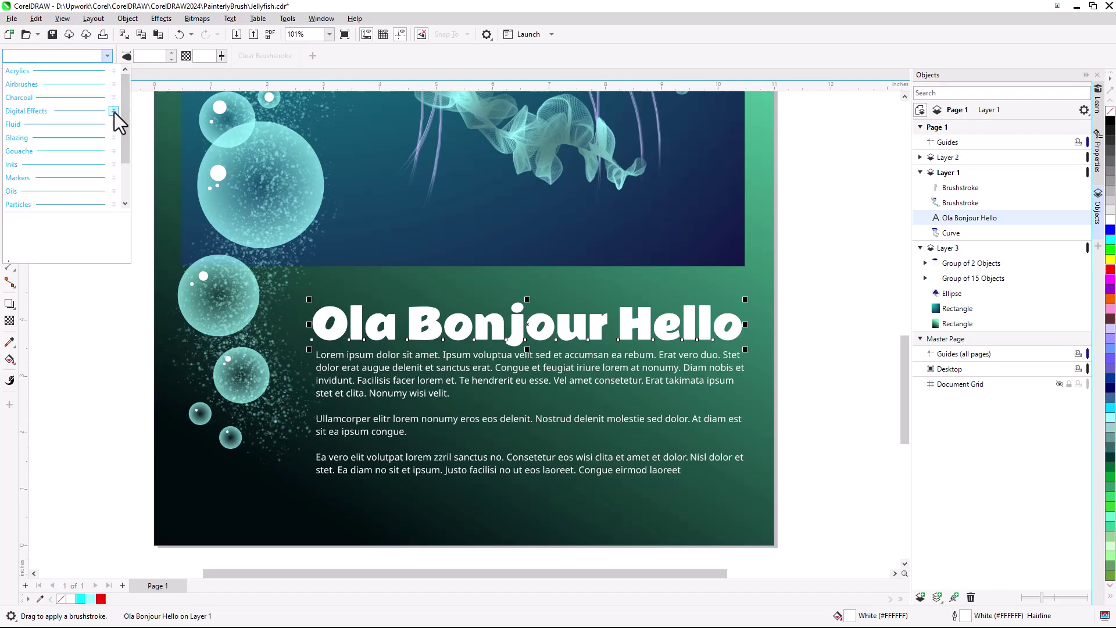
pyautogui.click(114, 111)
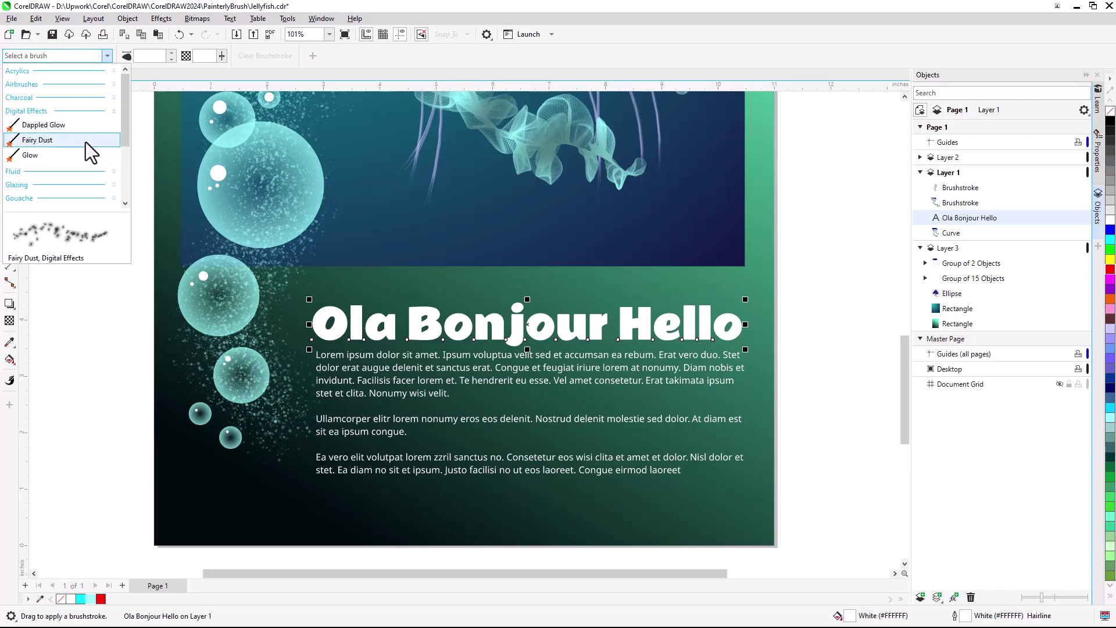
pyautogui.click(85, 142)
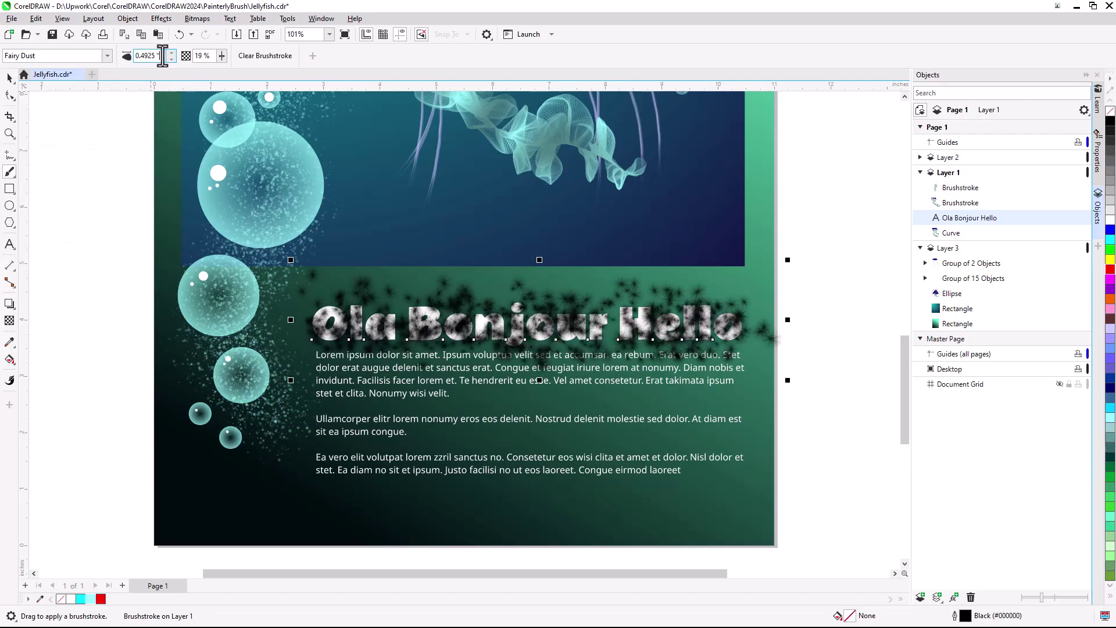
pyautogui.write('54')
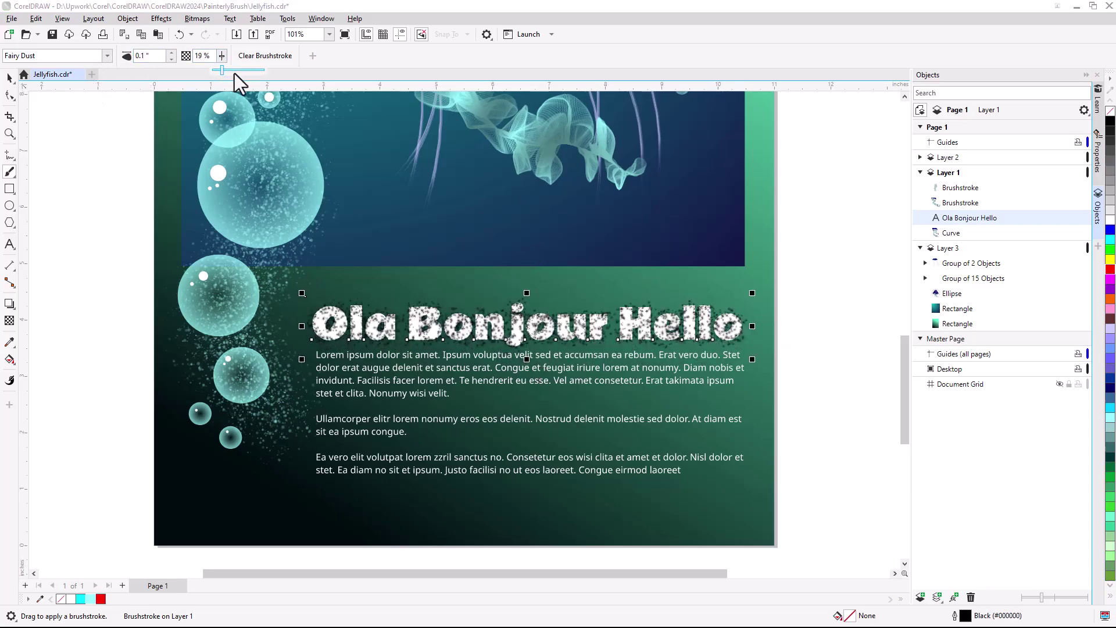
pyautogui.press('Return')
# - Correct the headline text so it reads 'Hola Bonjour Hello'
pyautogui.press('F8')
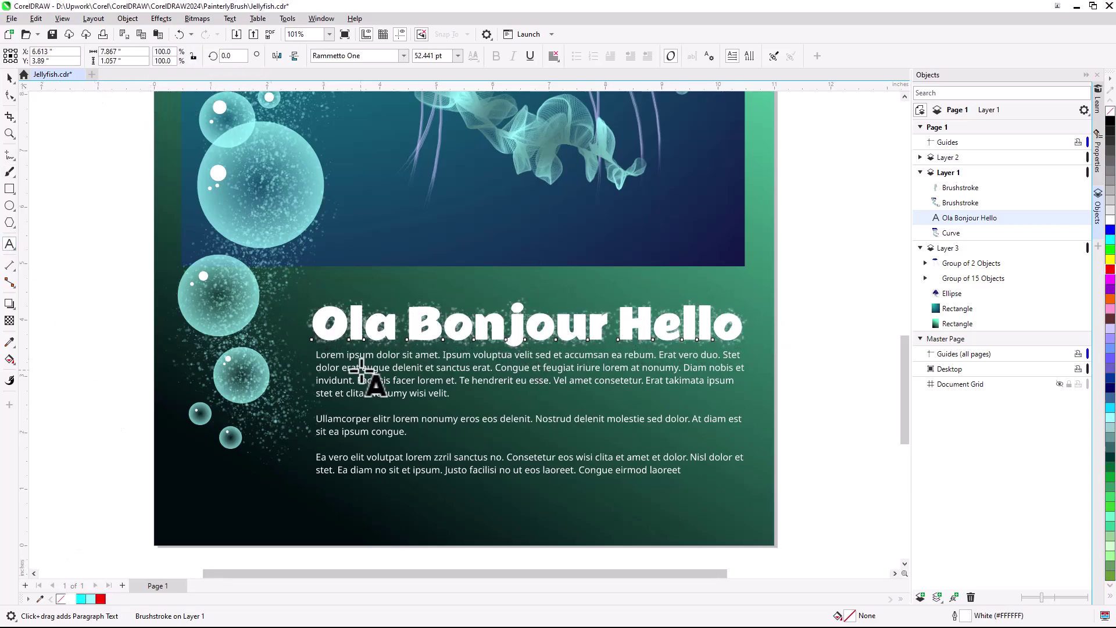
pyautogui.click(443, 320)
pyautogui.press('Home')
pyautogui.write('H')
pyautogui.press('Delete')
pyautogui.write('o')
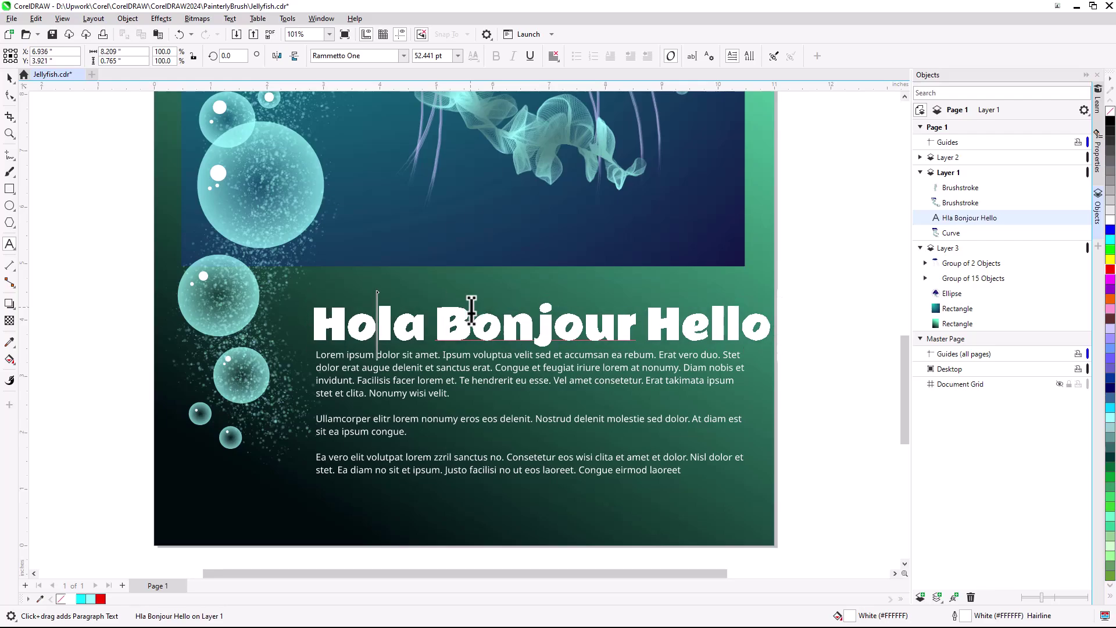
# - Set the whole headline in Baloo Bhai and enlarge it to about 67.7 pt
pyautogui.hotkey('ctrl', 'a')
pyautogui.click(403, 54)
pyautogui.click(356, 90)
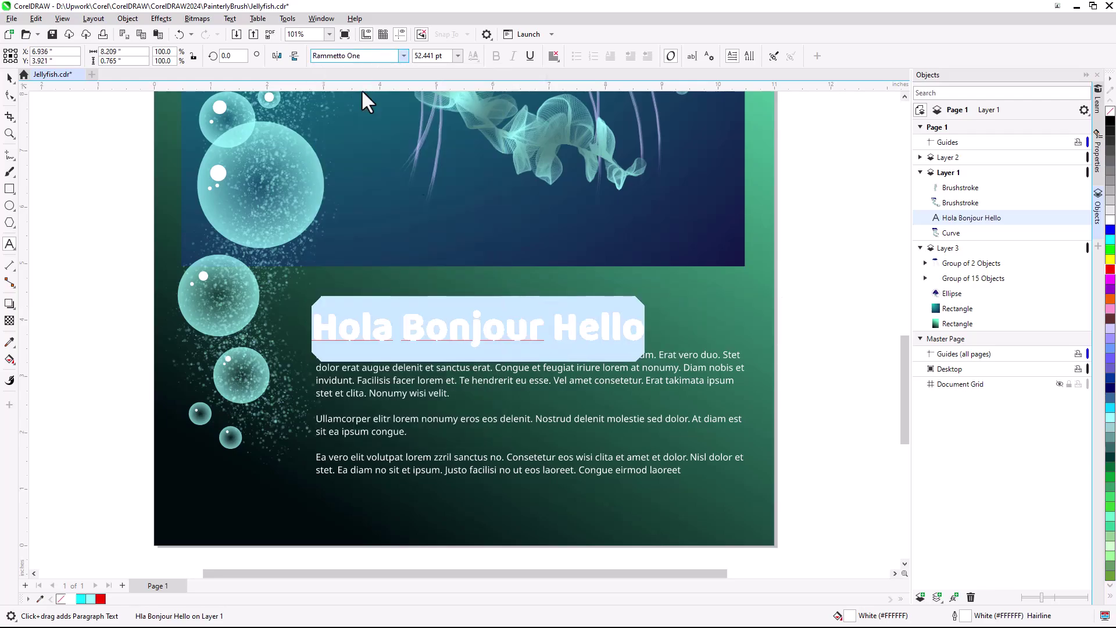
pyautogui.moveTo(648, 300); pyautogui.dragTo(744, 295)
pyautogui.click(804, 299)
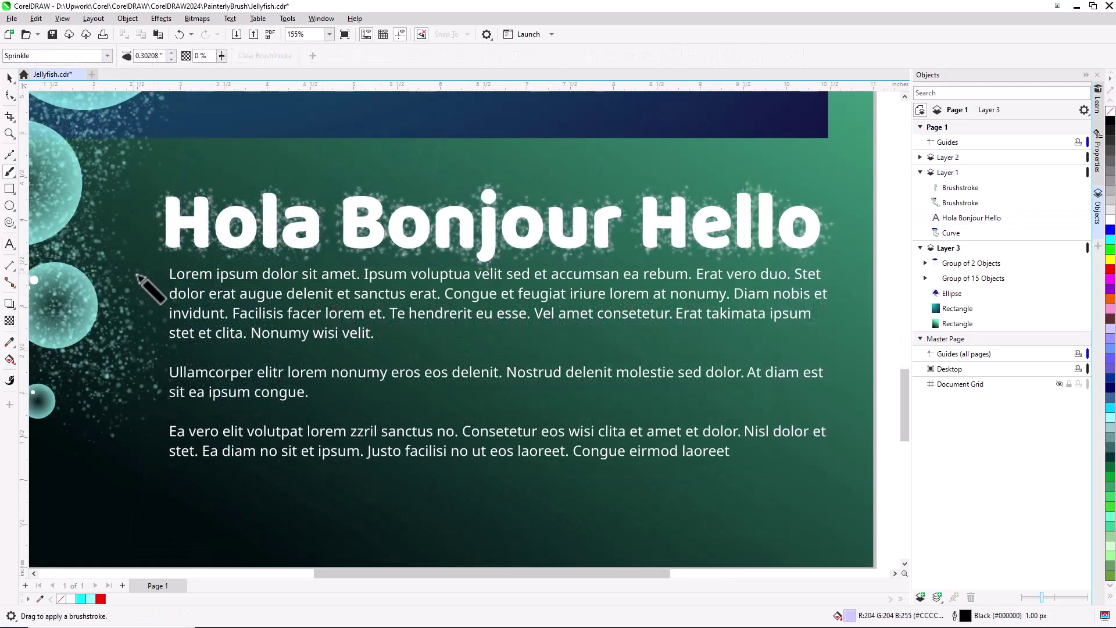
# - Apply the Digital Effects Glow brush to the body text: 0.1" size, 85% transparency, Ice Blue
pyautogui.click(212, 295)
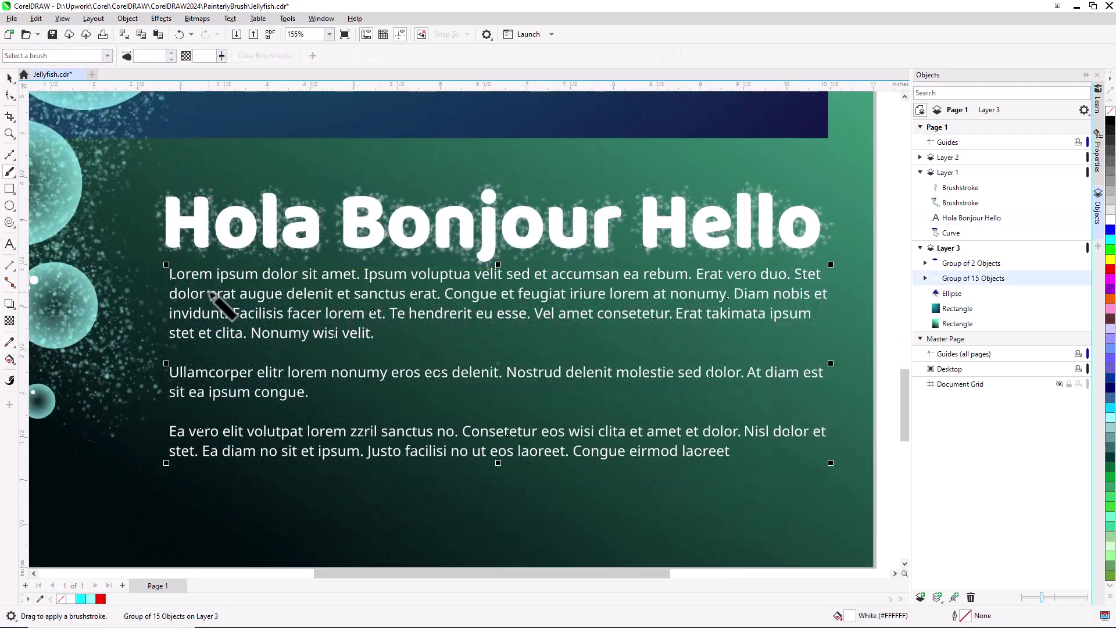
pyautogui.click(107, 55)
pyautogui.click(64, 155)
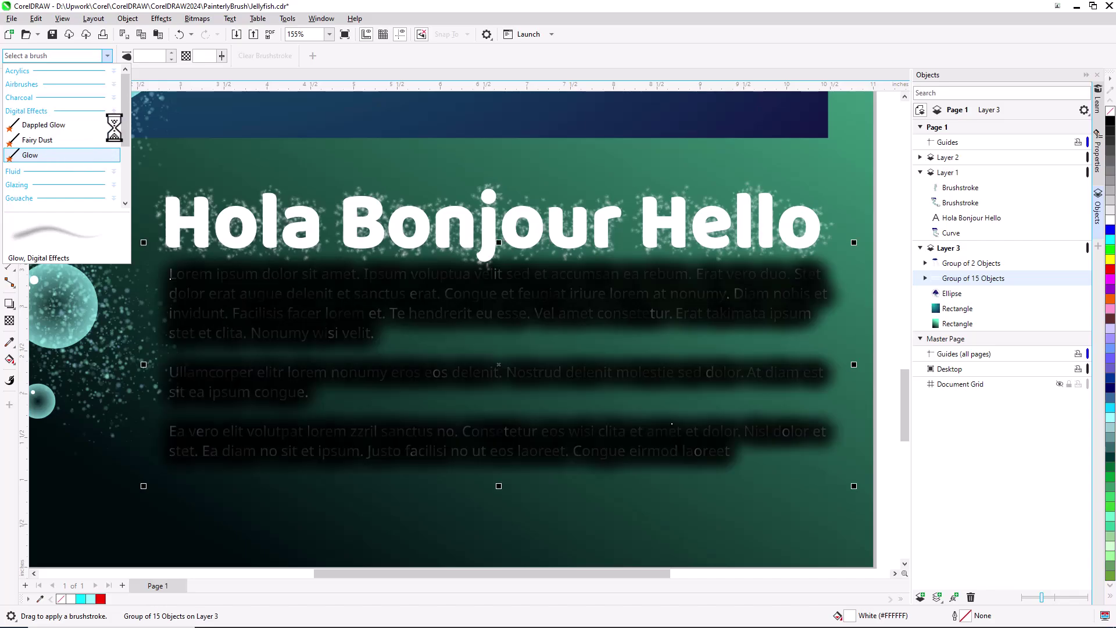
pyautogui.write('0.1')
pyautogui.press('Tab')
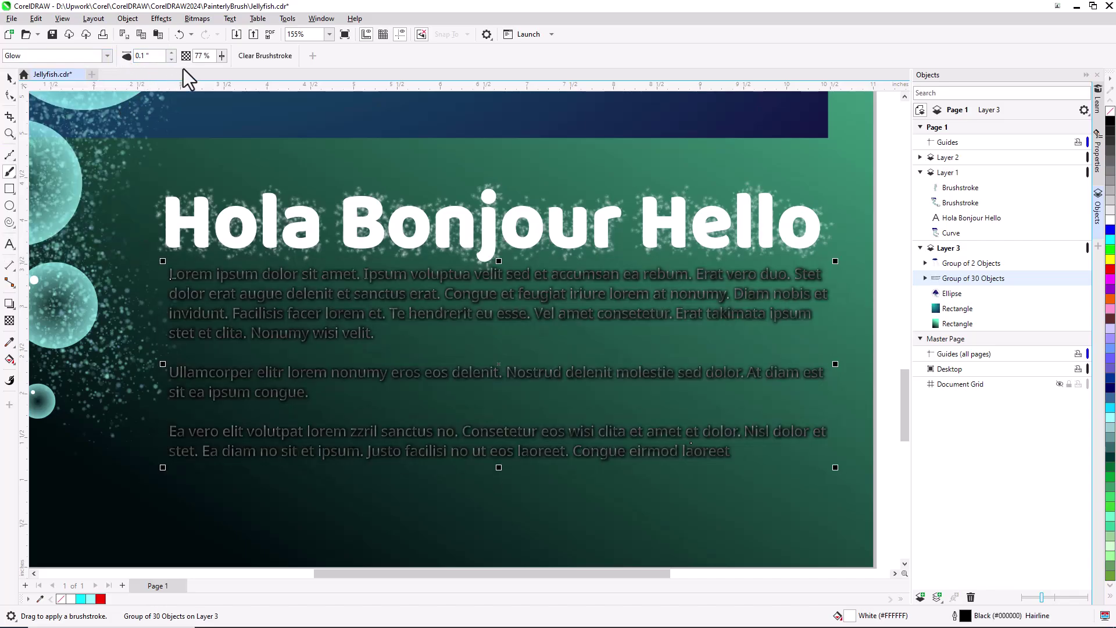
pyautogui.write('85')
pyautogui.press('Return')
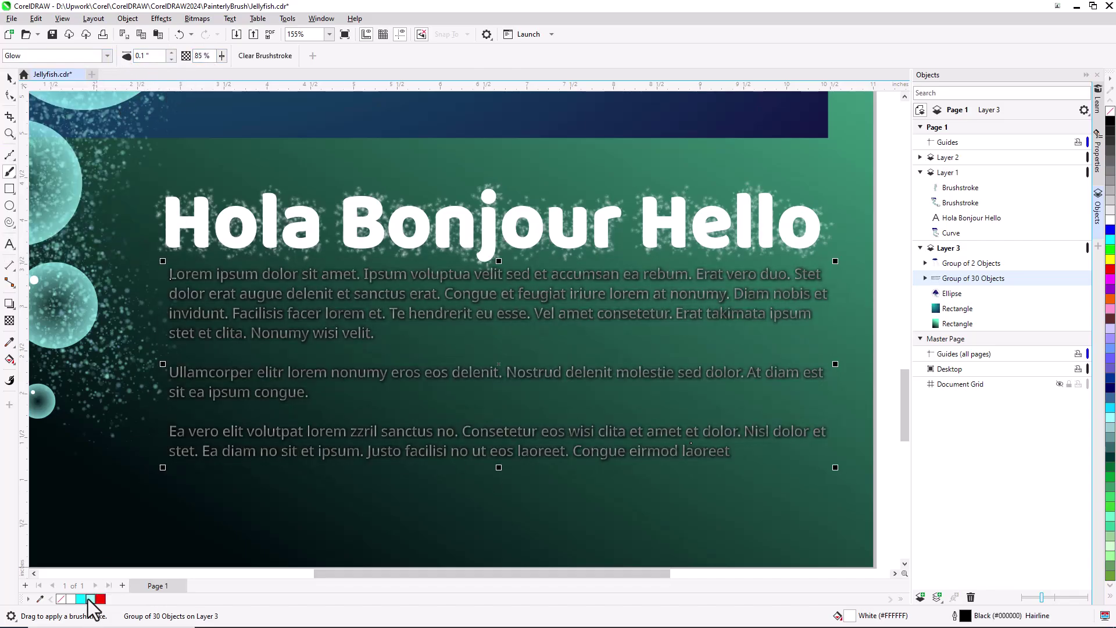
pyautogui.rightClick(91, 598)
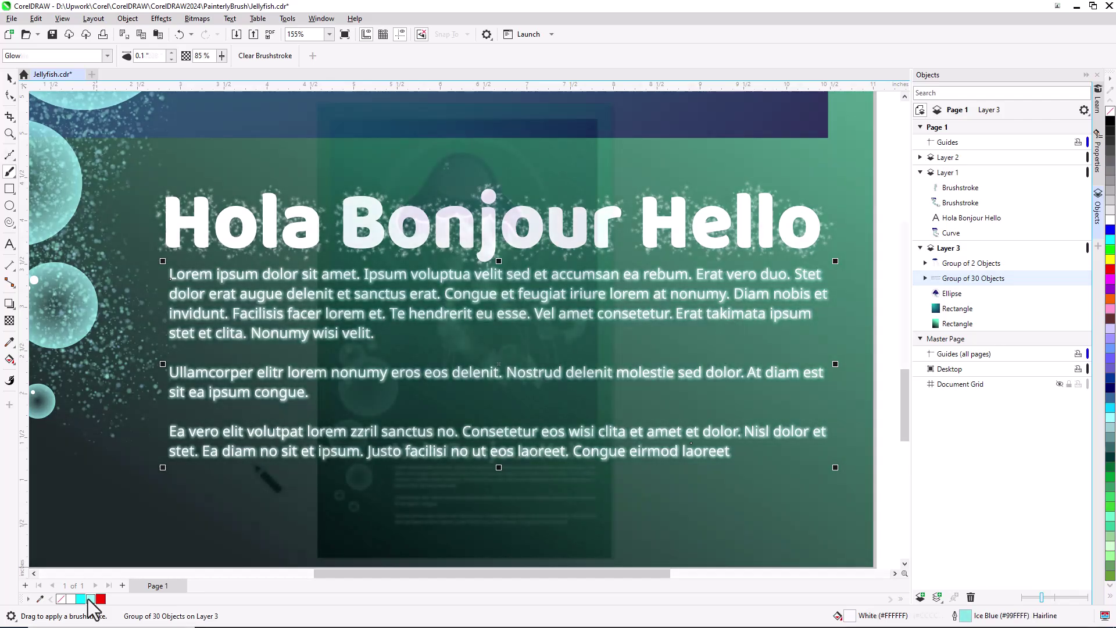